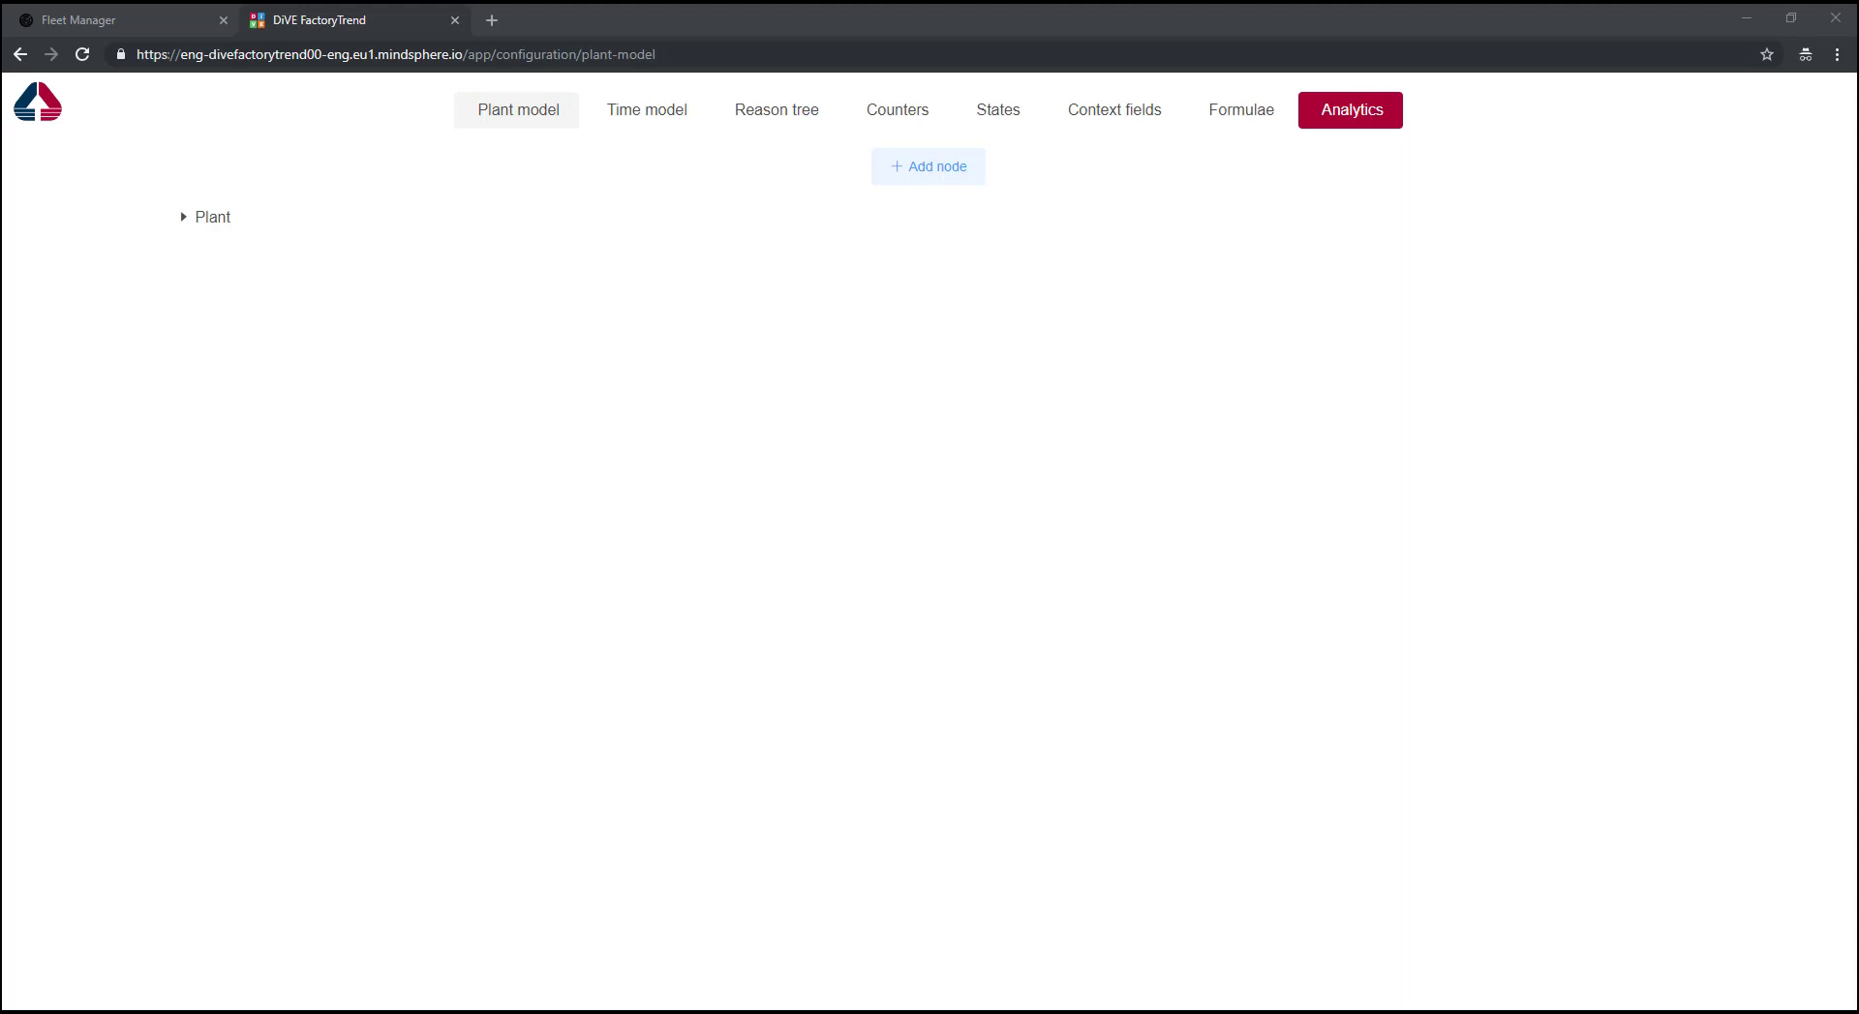
Expand Plant, Receiving Area and Line 1 to reveal the Conveyor and Machine1–3.
{"action": "left_click", "coordinate": [390, 228]}
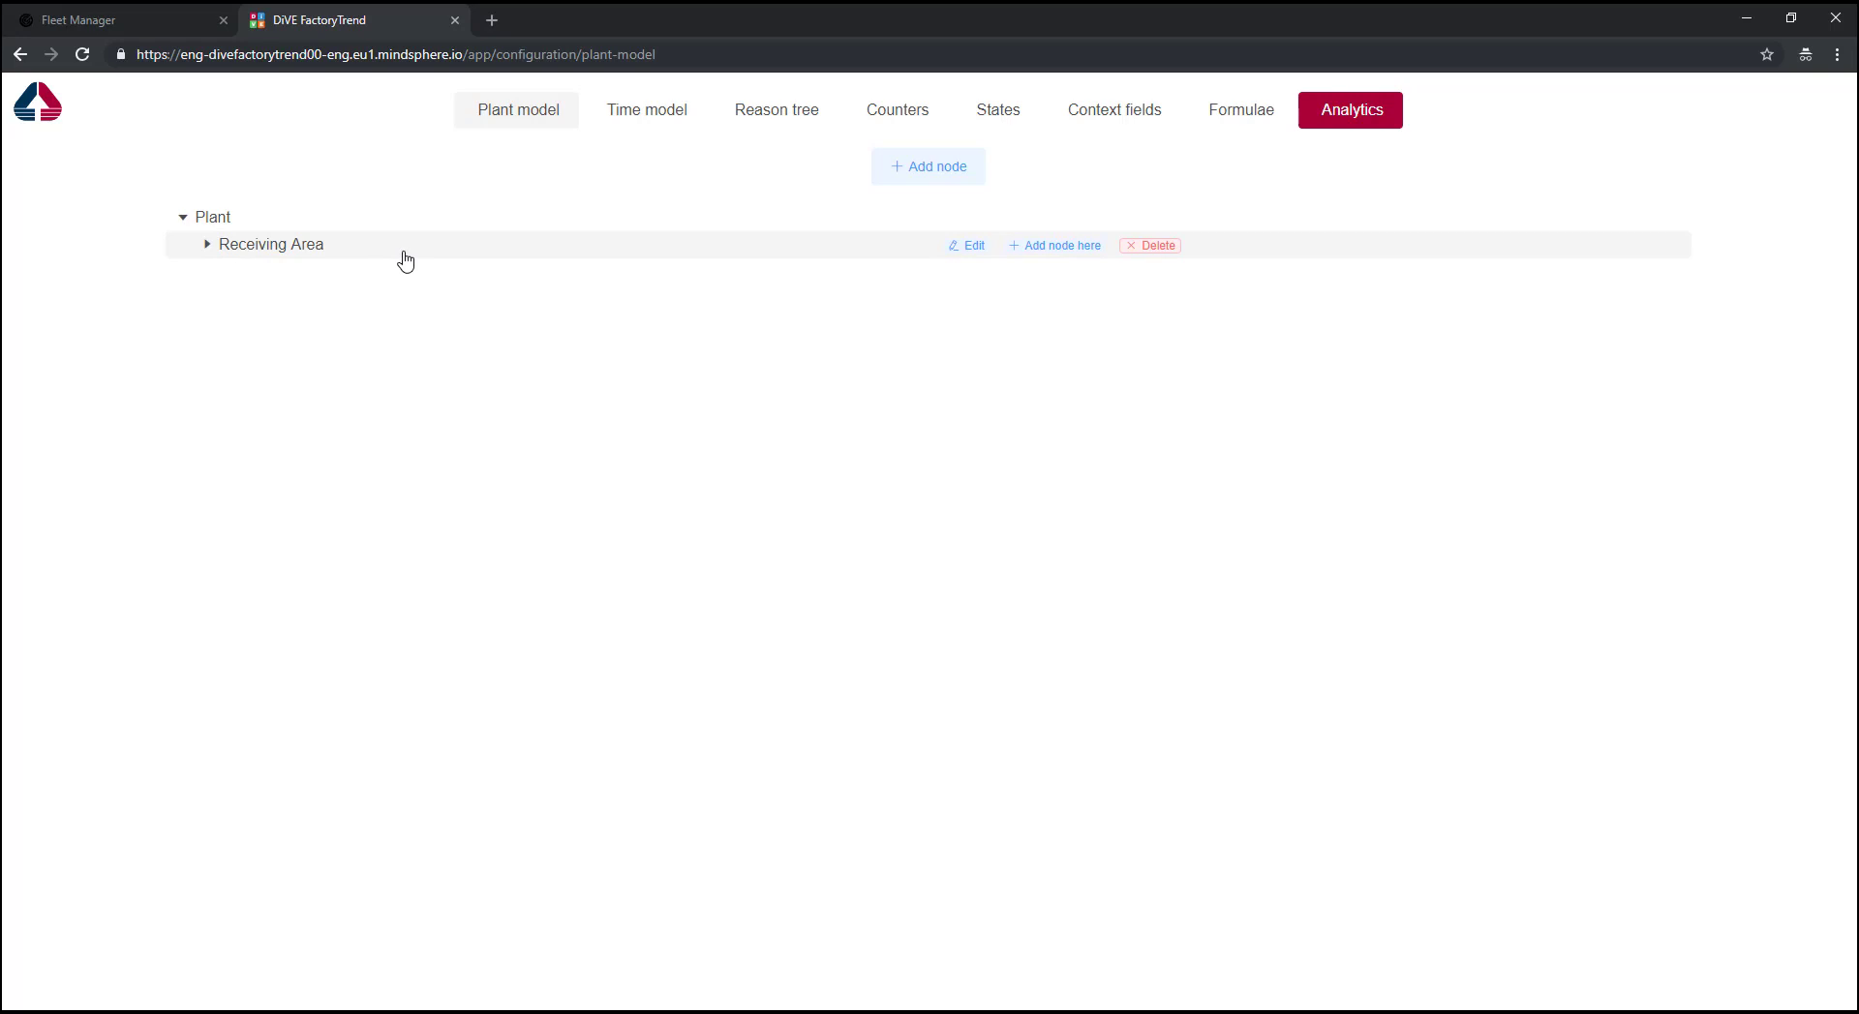
{"action": "left_click", "coordinate": [405, 253]}
{"action": "left_click", "coordinate": [404, 280]}
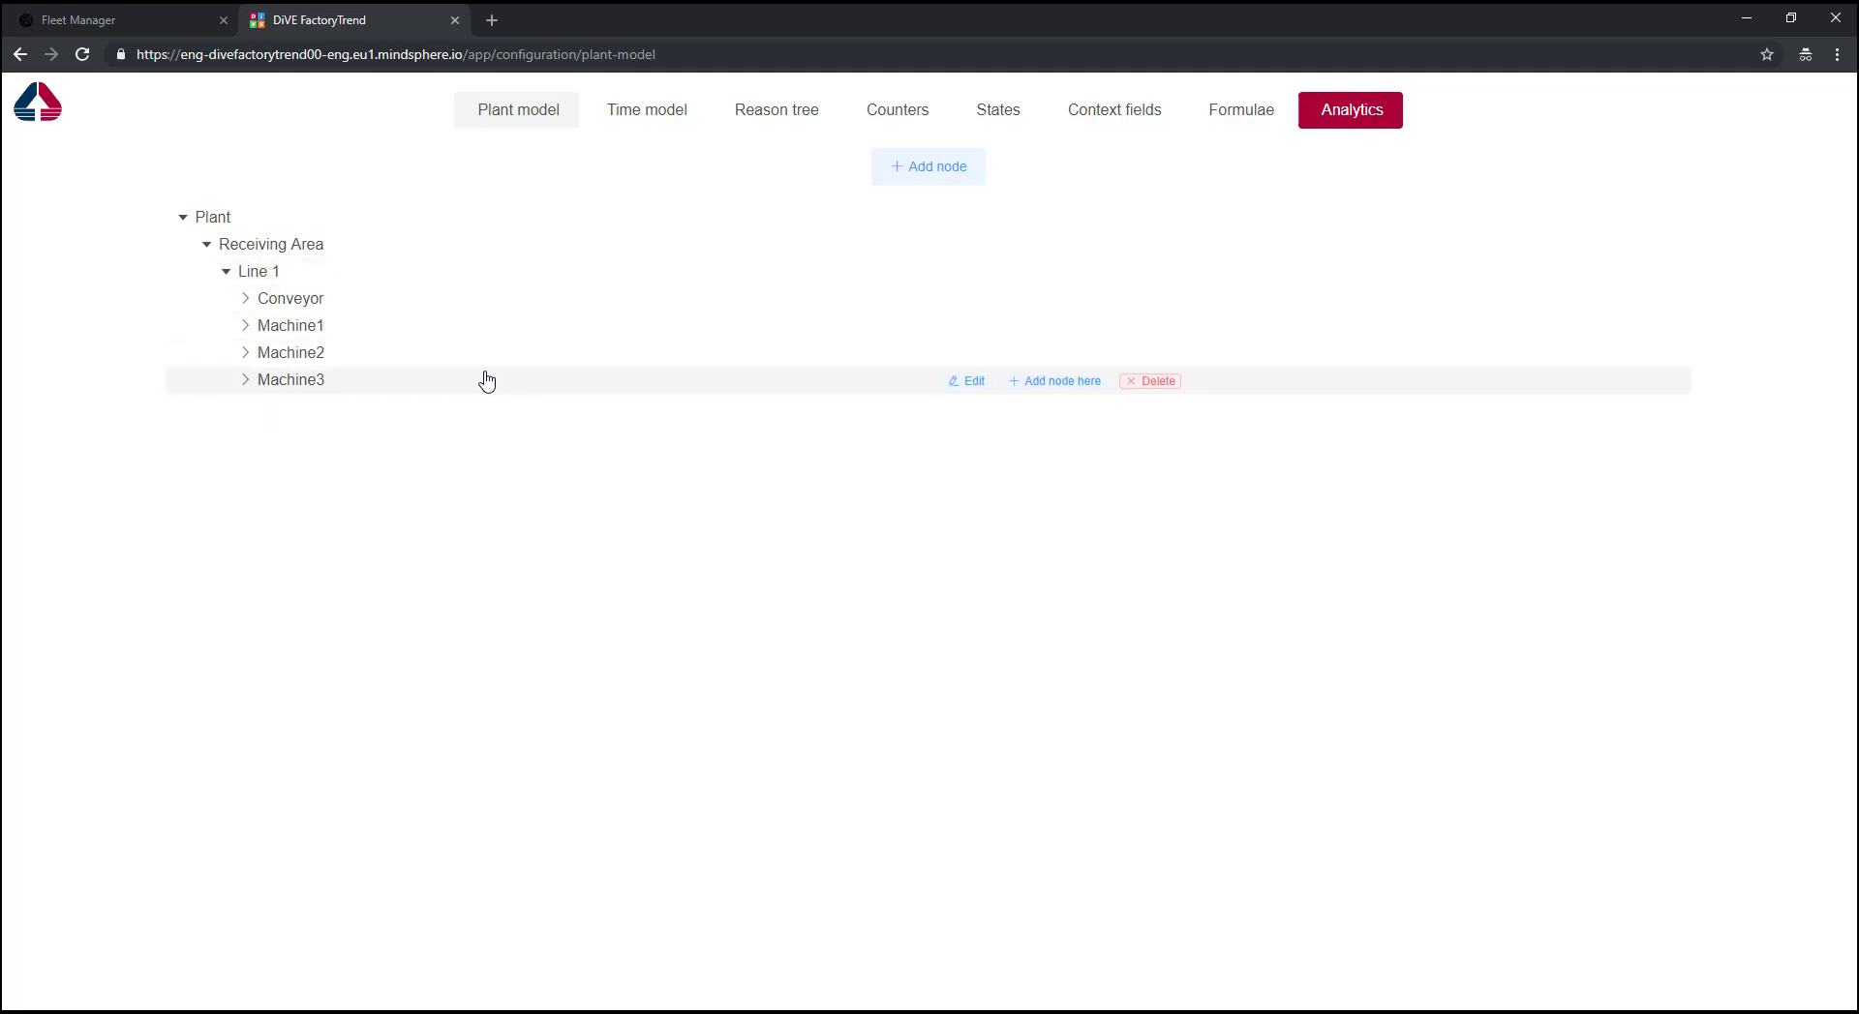
Start a new plant node, view its Location options and add a counter row.
{"action": "left_click", "coordinate": [977, 181]}
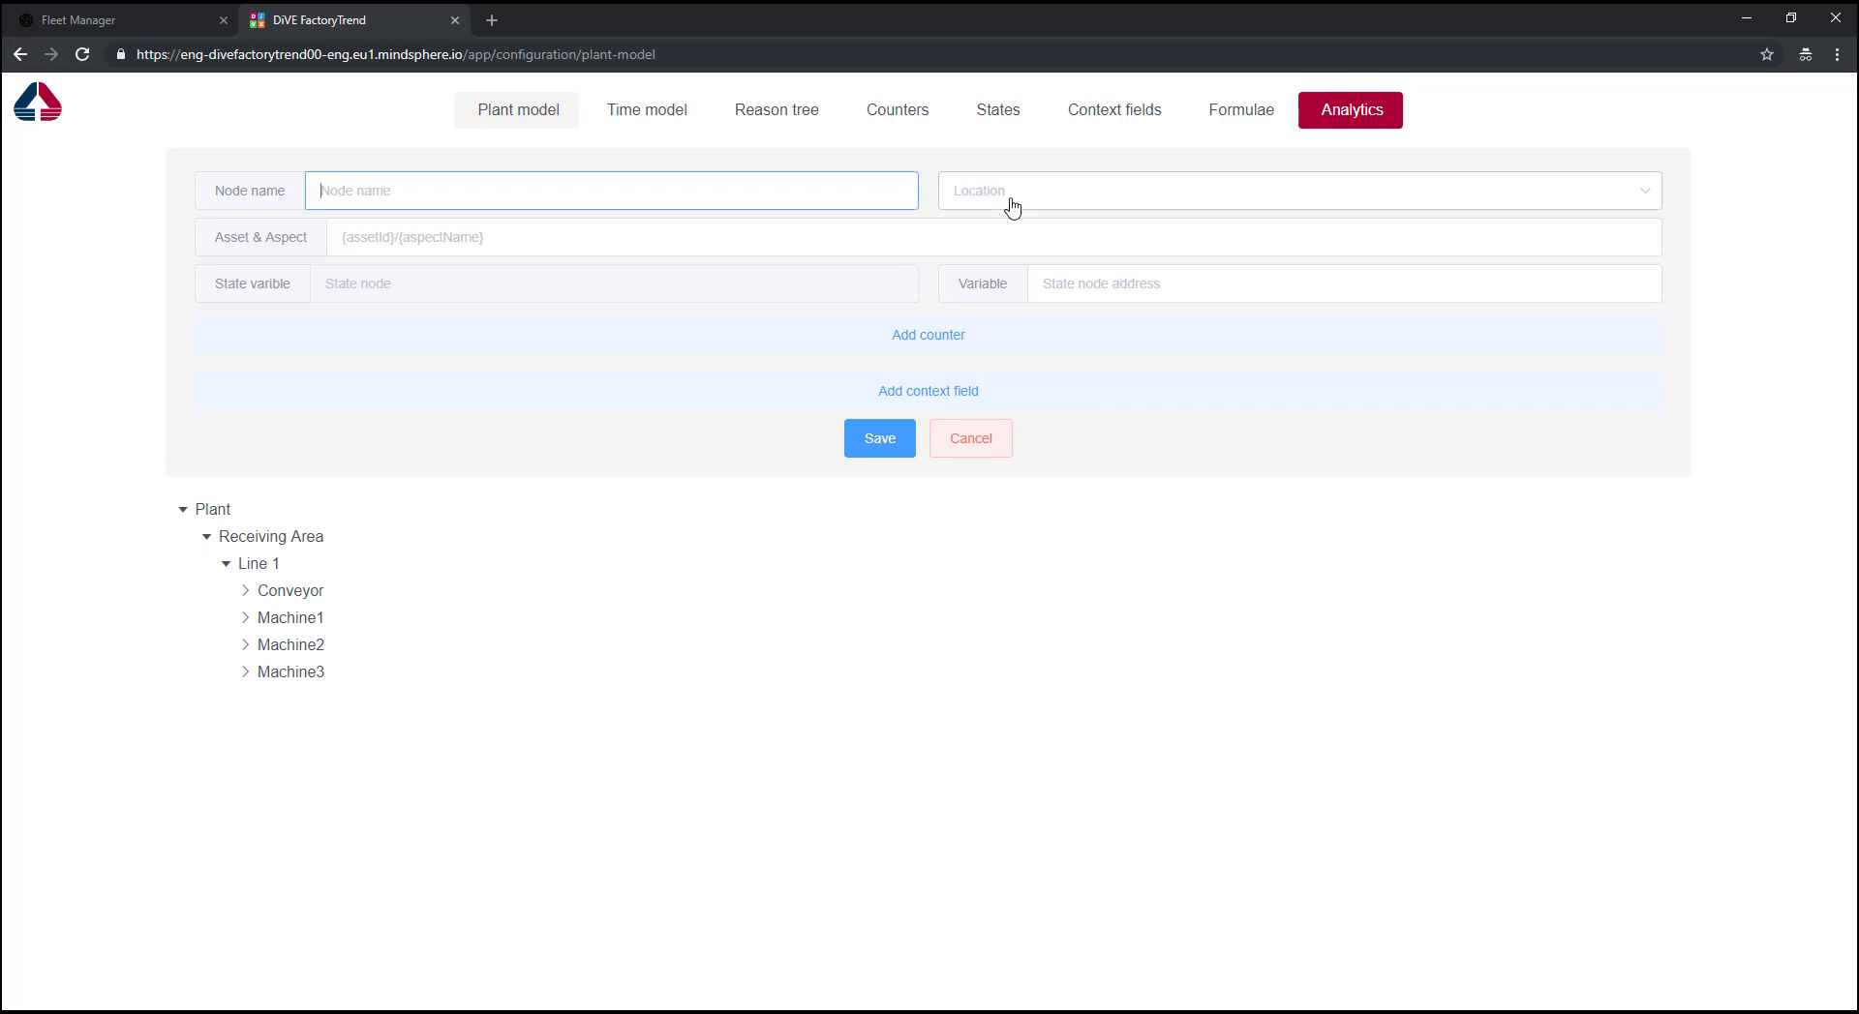
{"action": "left_click", "coordinate": [1012, 206]}
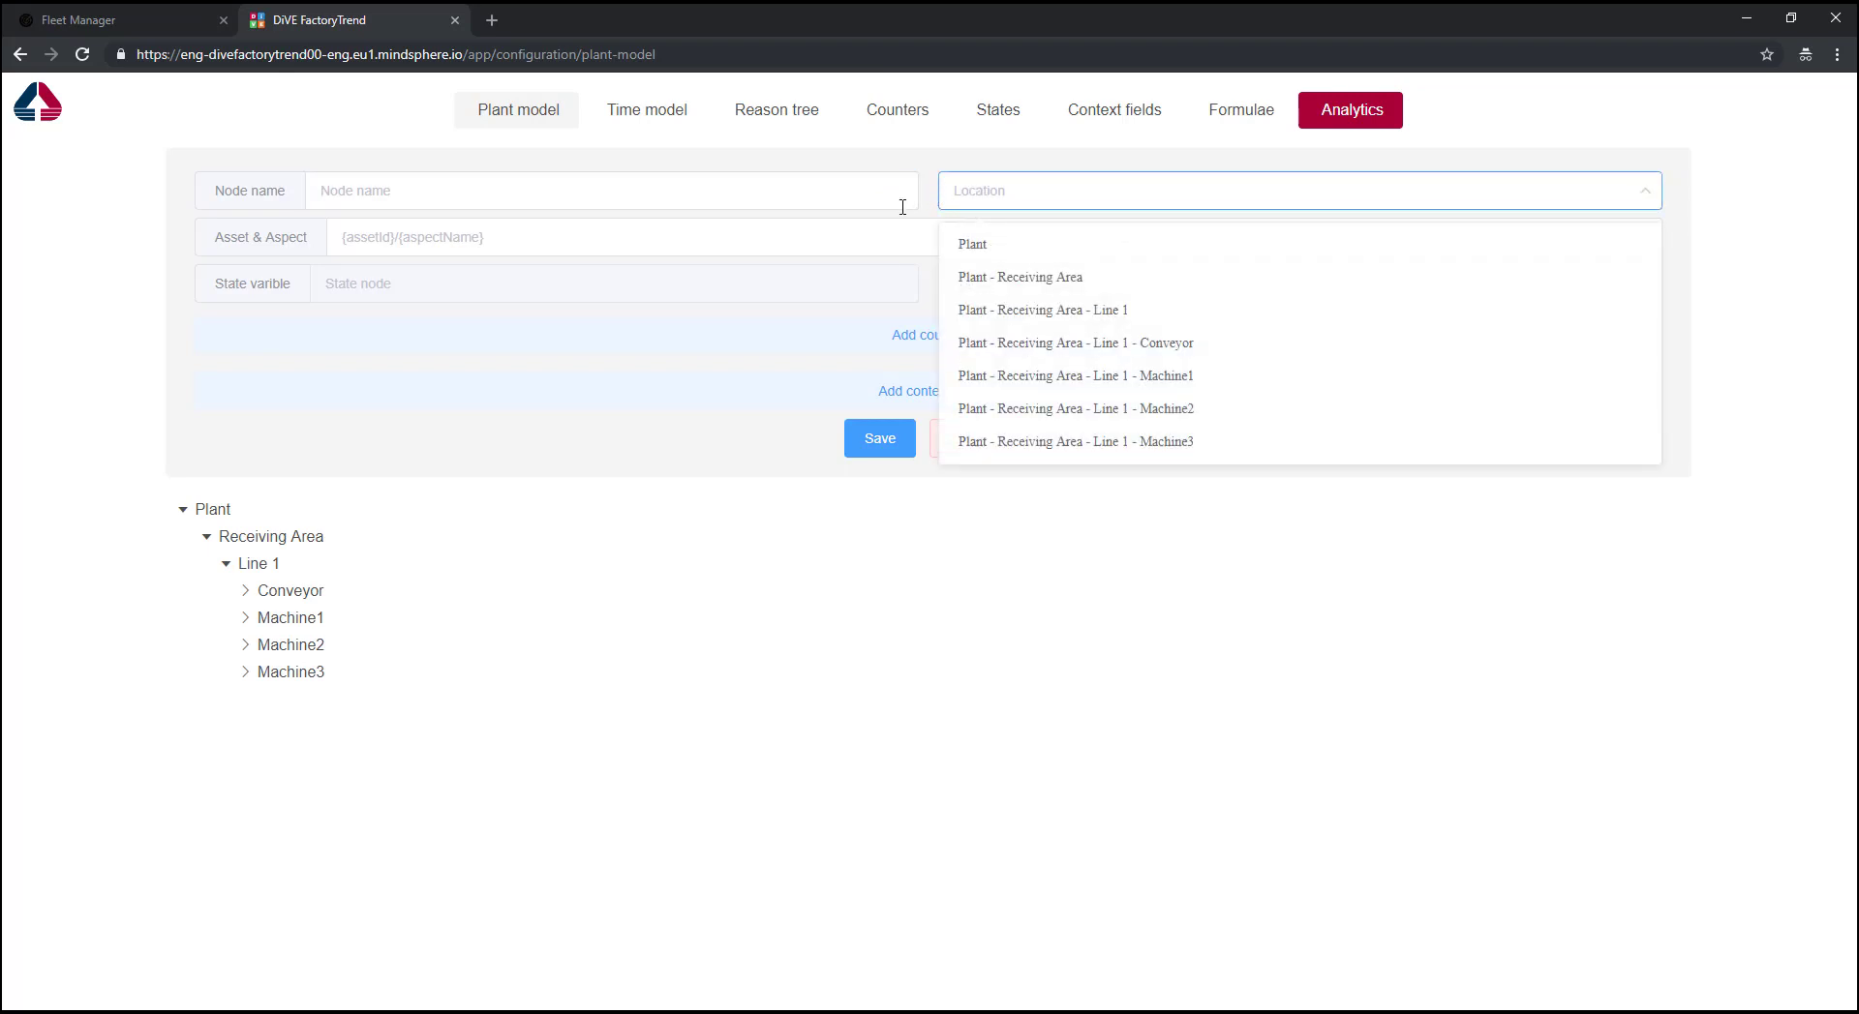
{"action": "left_click", "coordinate": [819, 346]}
{"action": "left_click", "coordinate": [819, 345]}
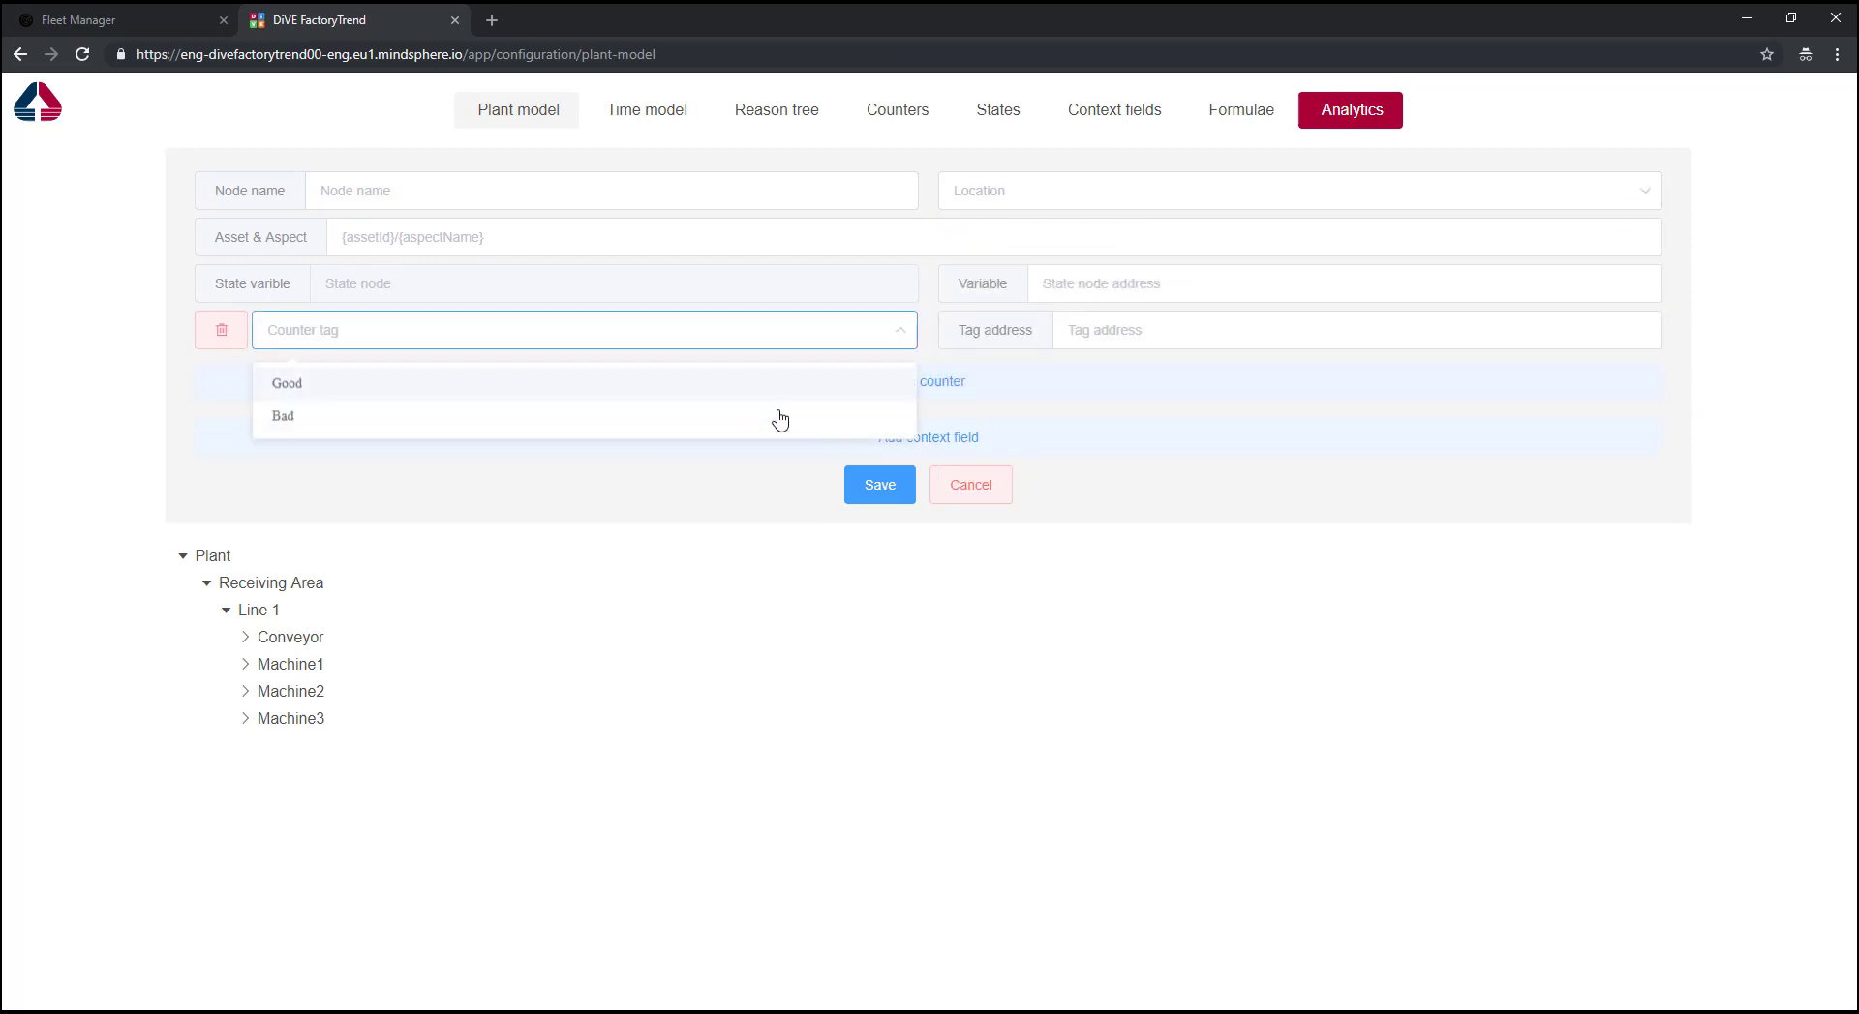
Expand Run Time, Unplanned and Planned Downtime in the reason tree, then view the Good/Bad counters.
{"action": "left_click", "coordinate": [680, 127]}
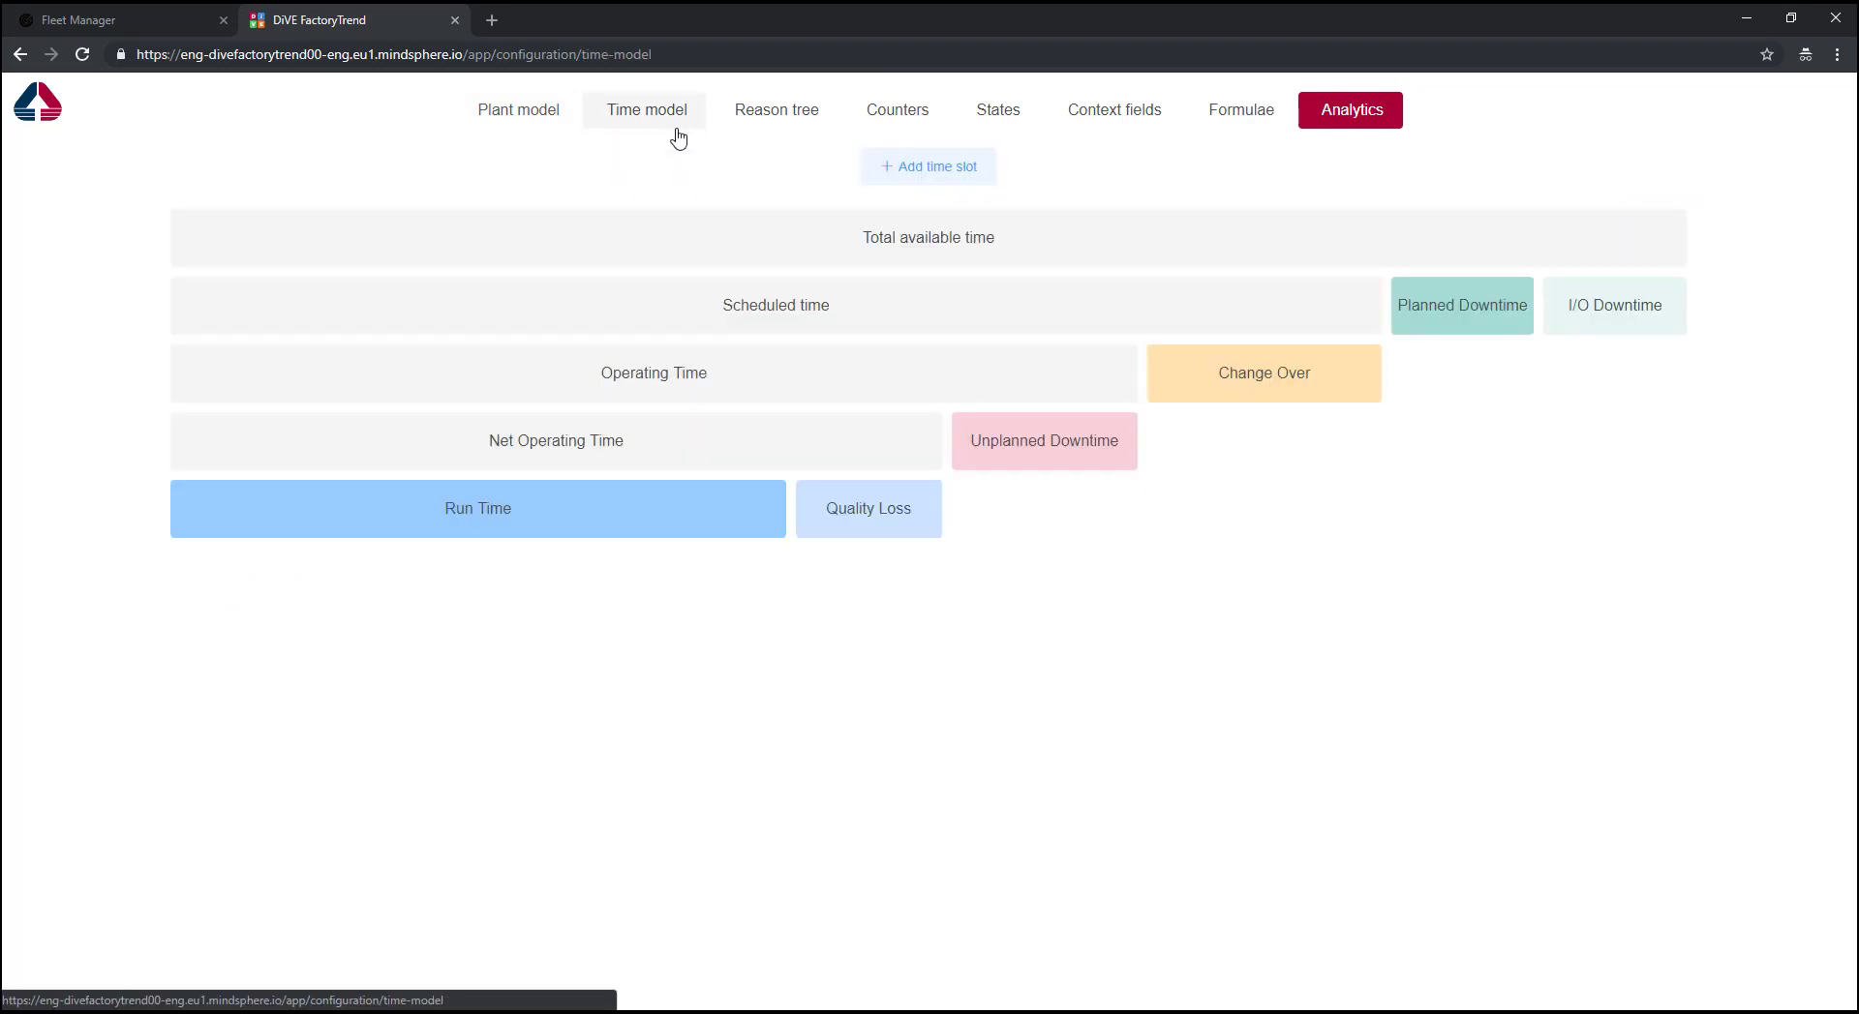
{"action": "left_click", "coordinate": [740, 132]}
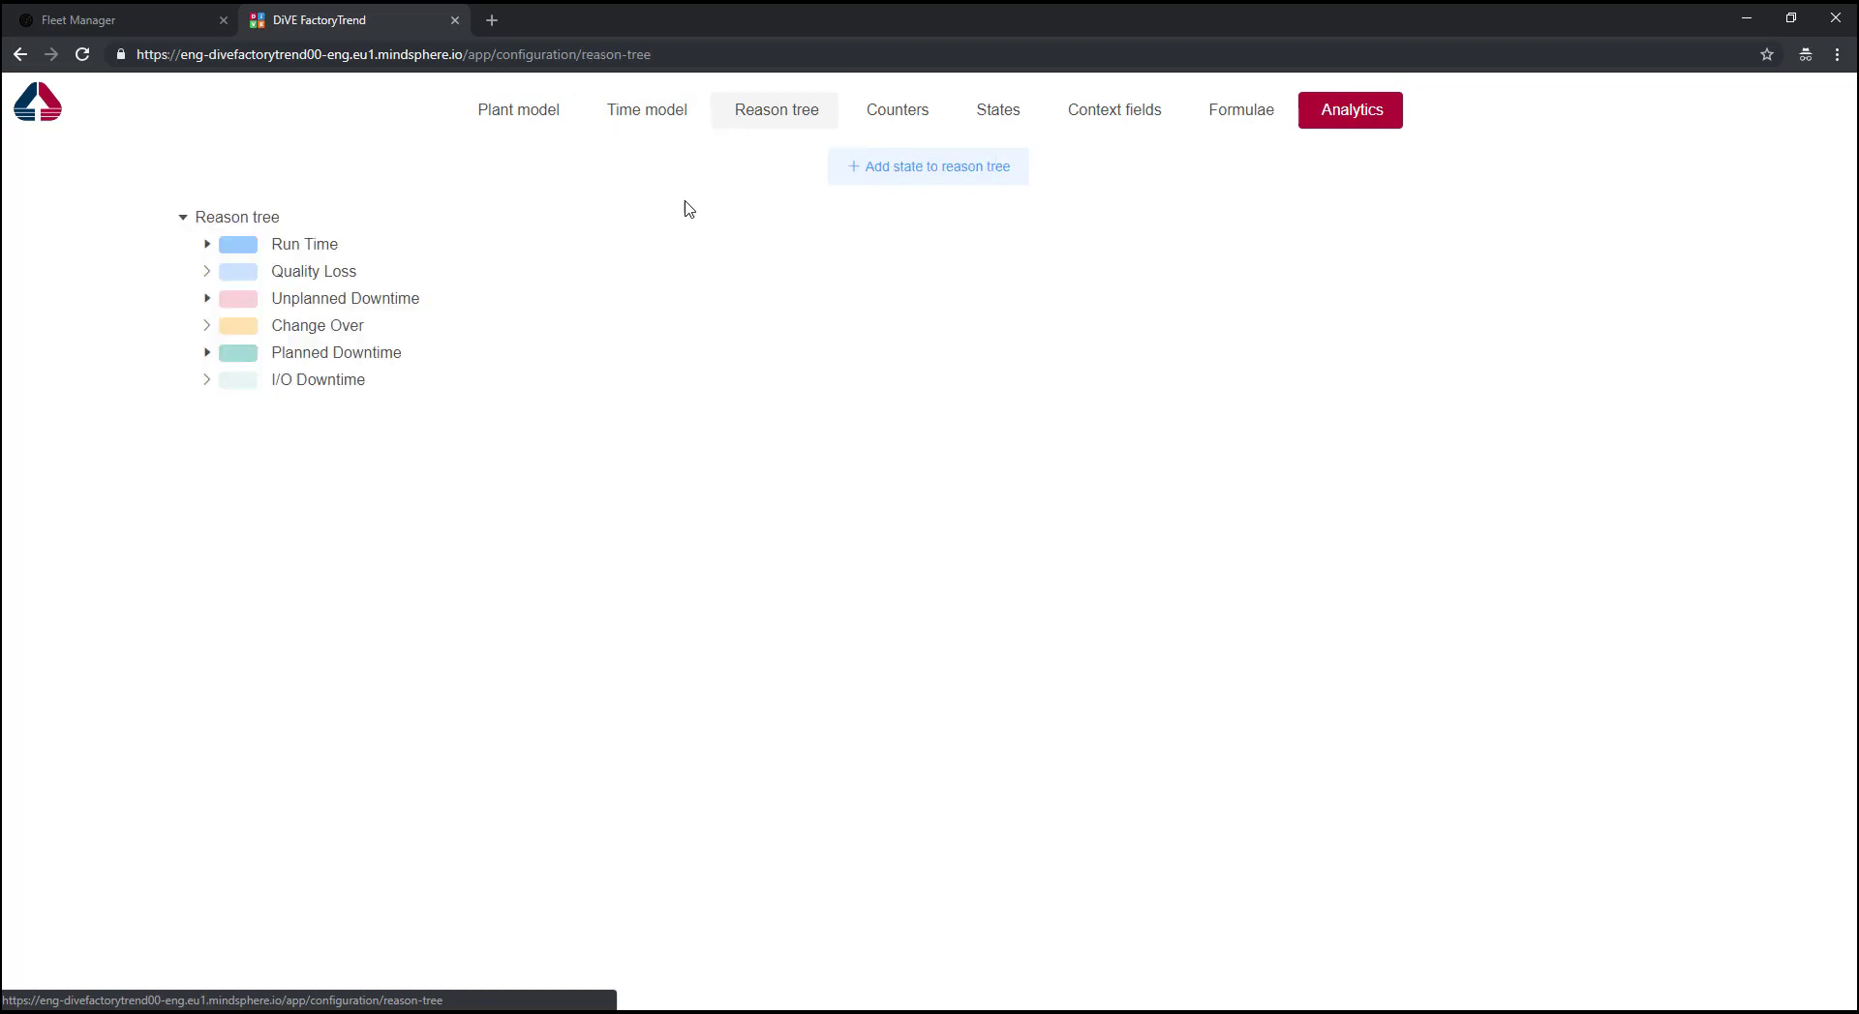
{"action": "left_click", "coordinate": [649, 254]}
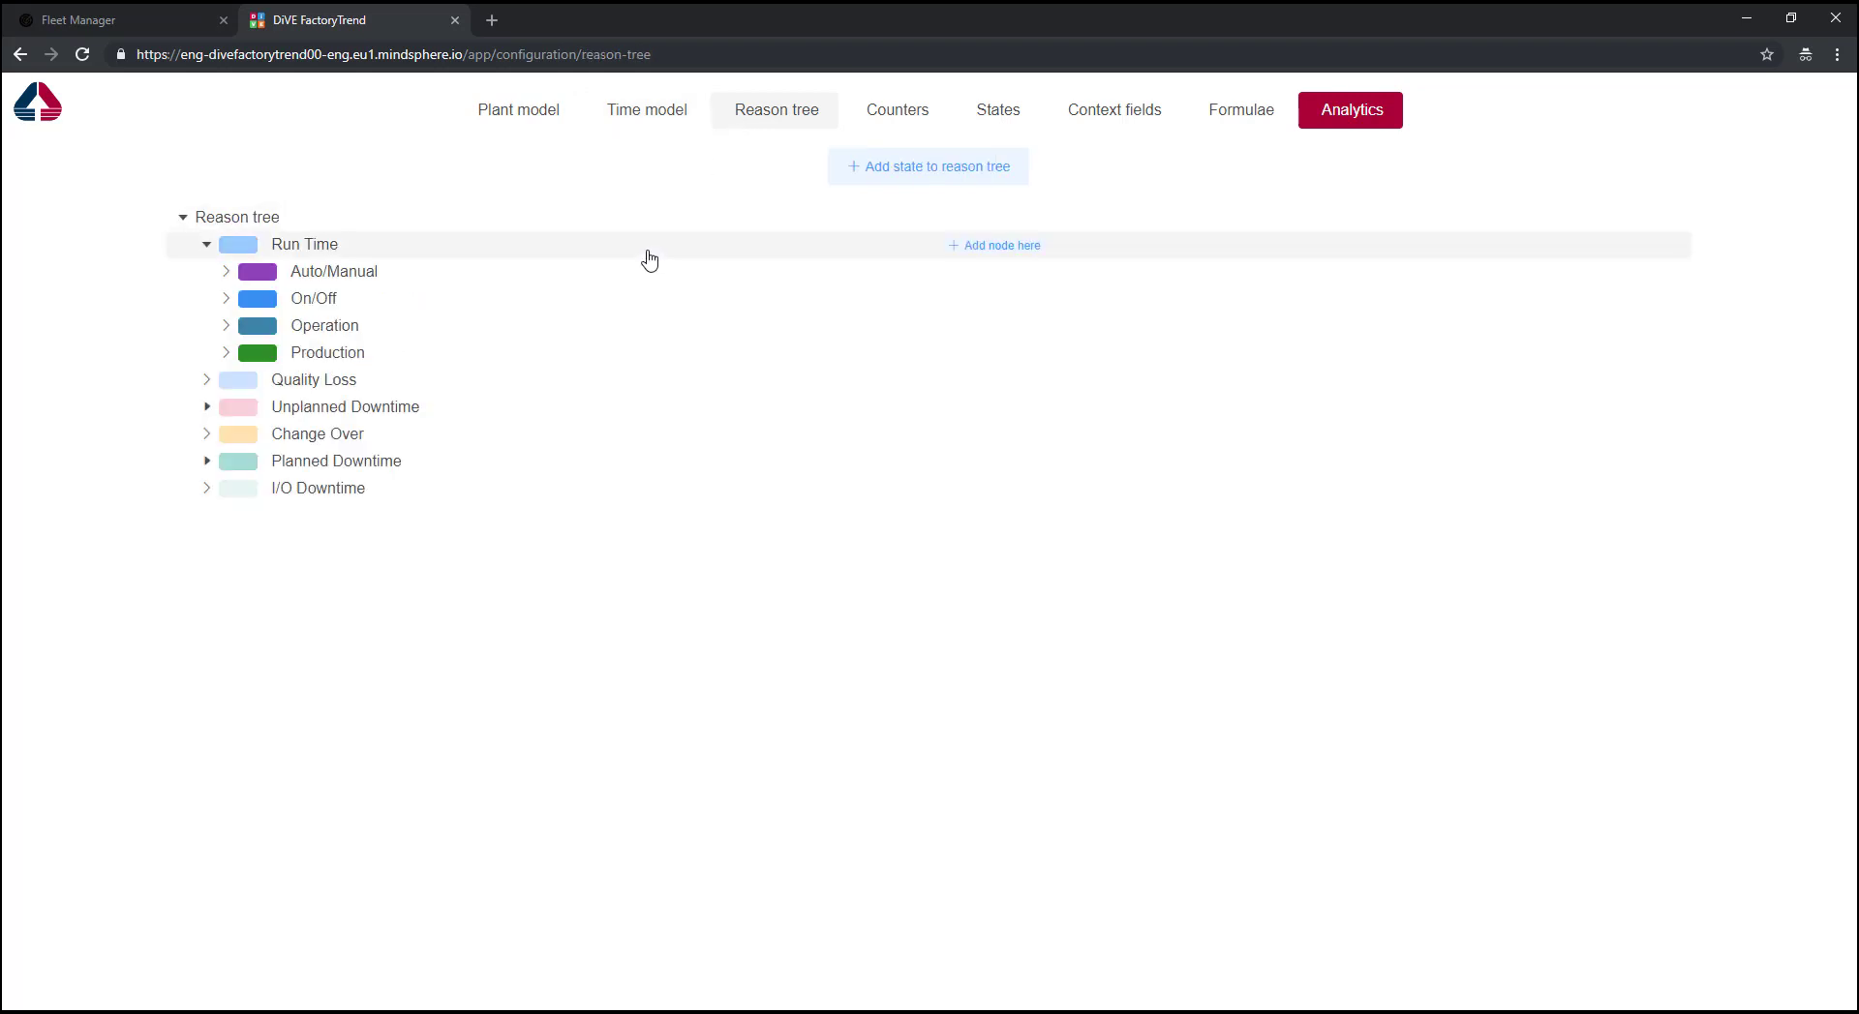
{"action": "left_click", "coordinate": [615, 407]}
{"action": "left_click", "coordinate": [562, 557]}
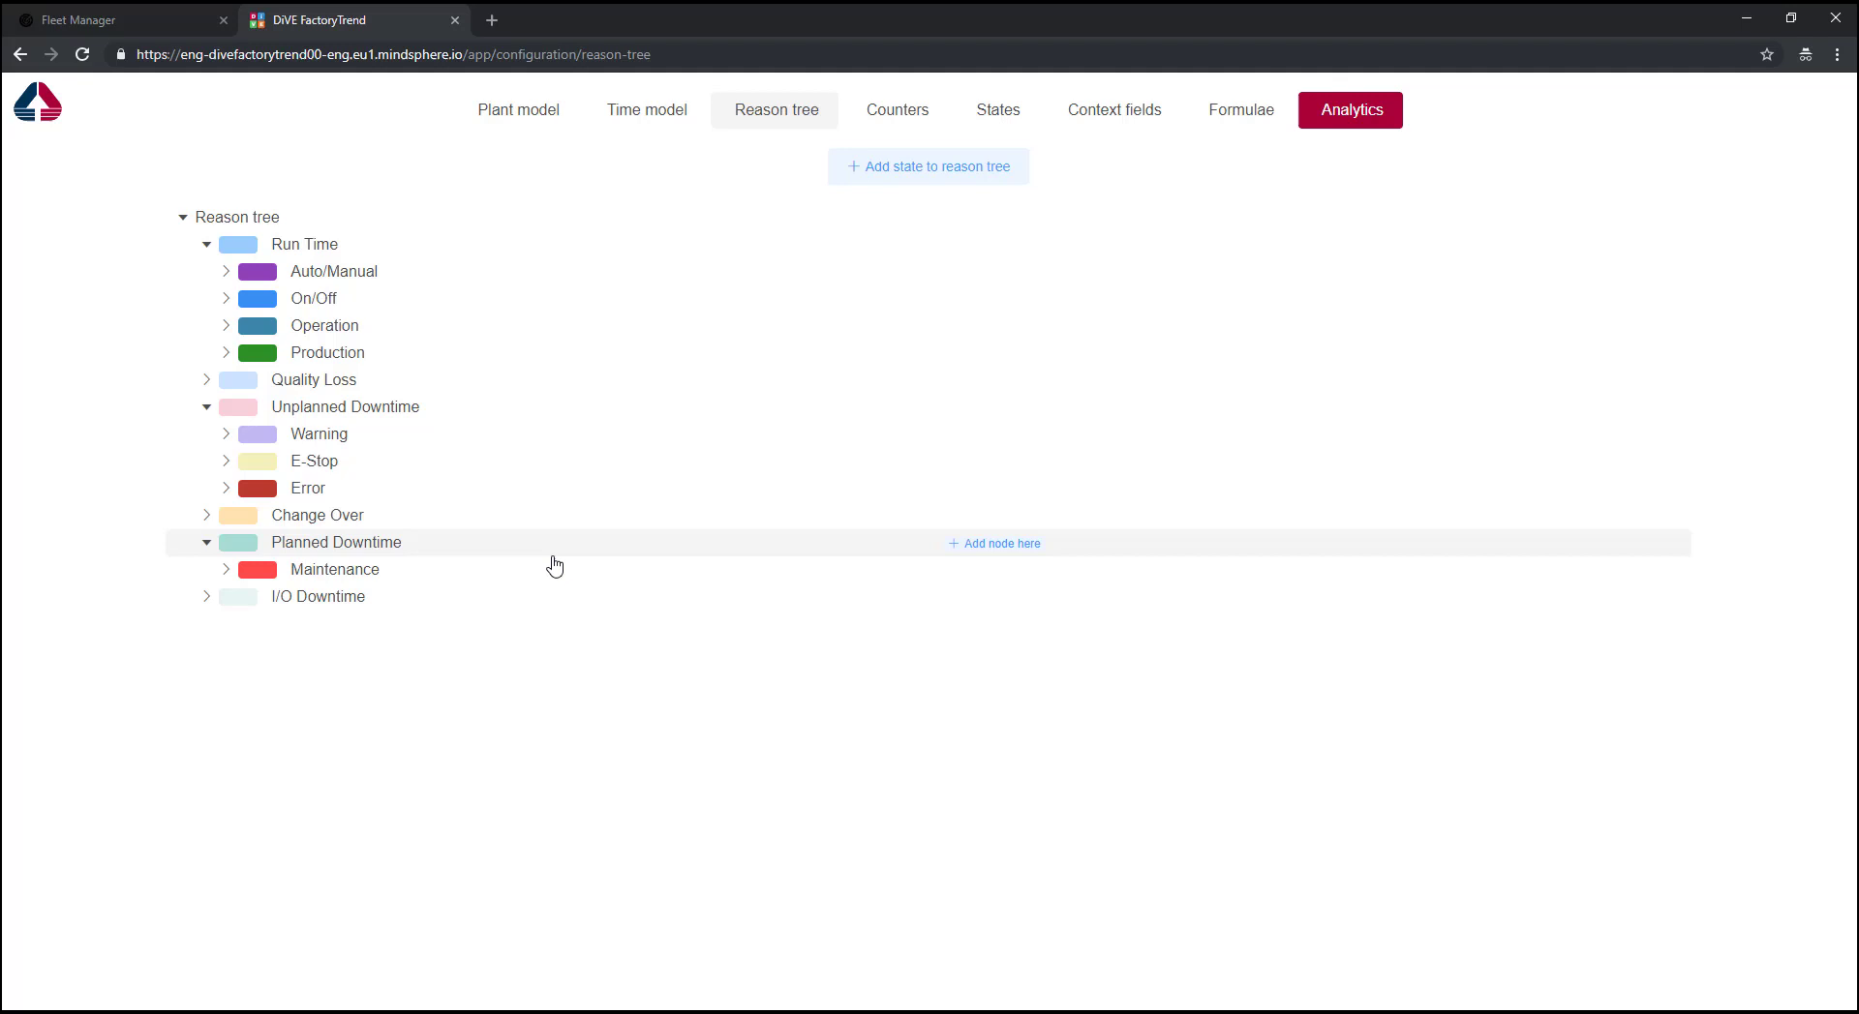
{"action": "left_click", "coordinate": [864, 122]}
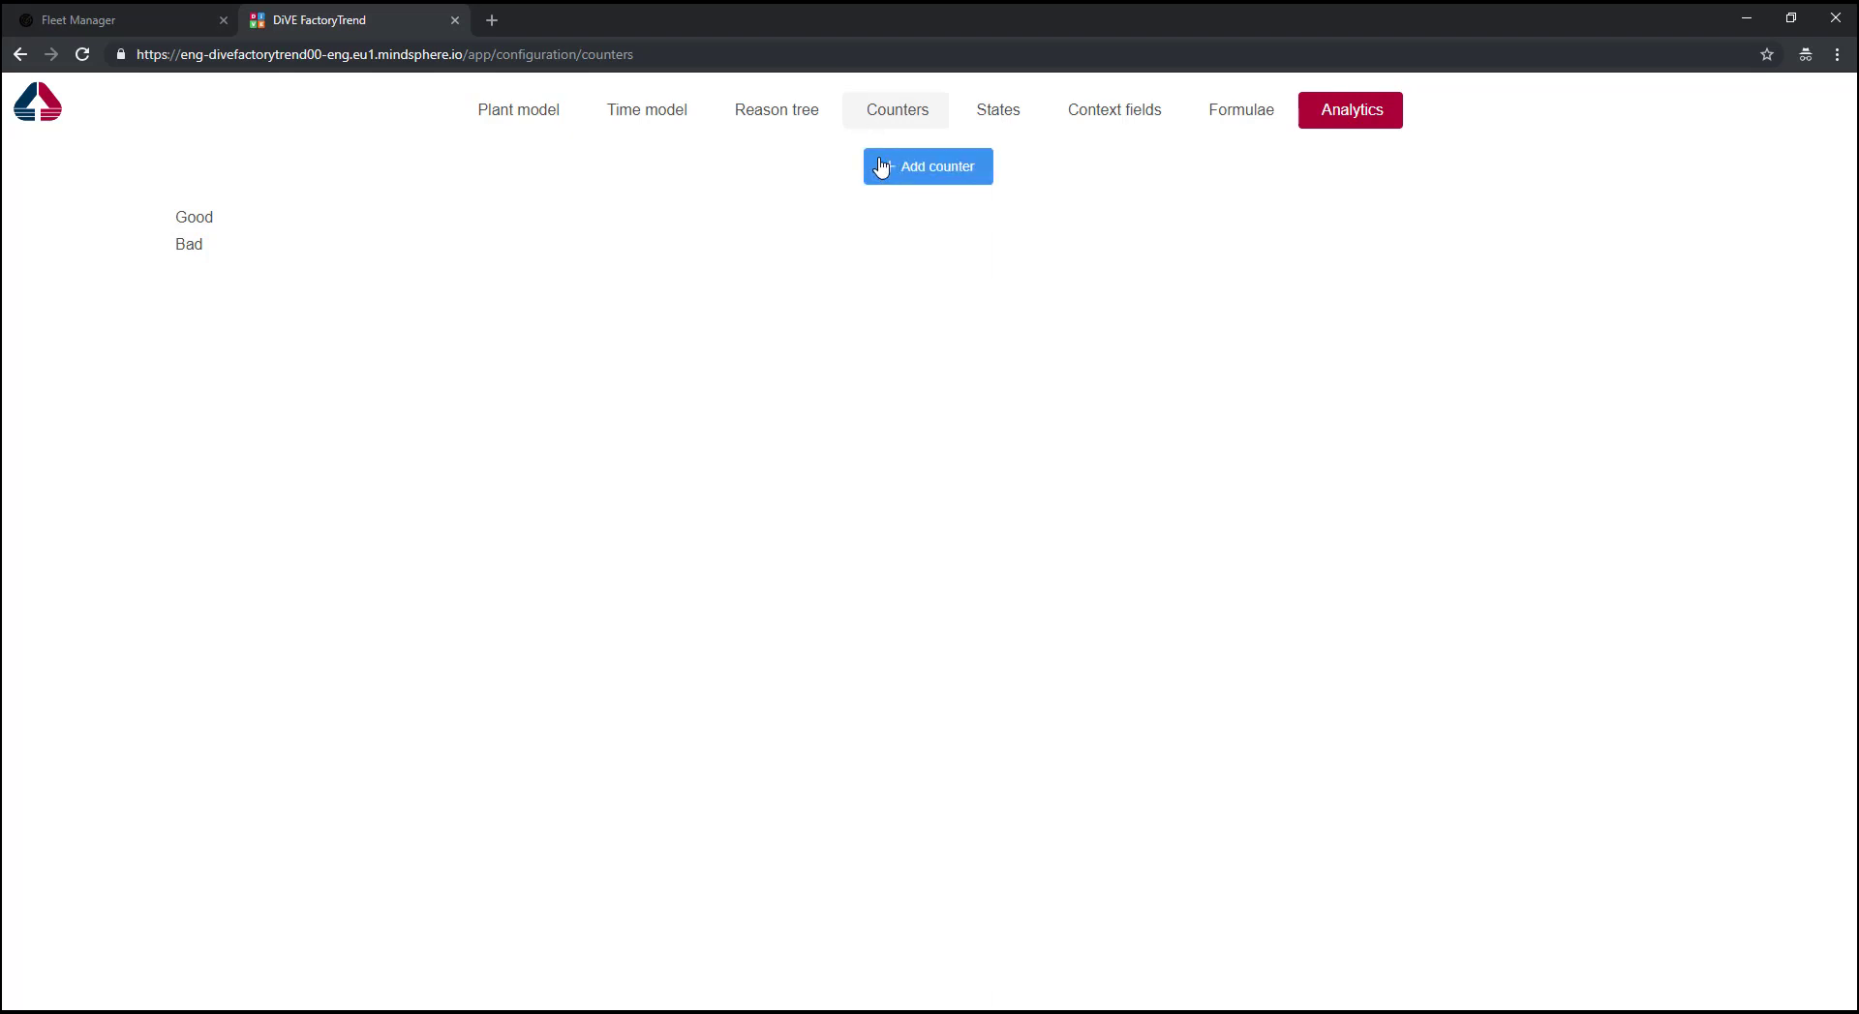
Begin a new counter, then start a new machine state and give it a darker colour.
{"action": "left_click", "coordinate": [879, 169]}
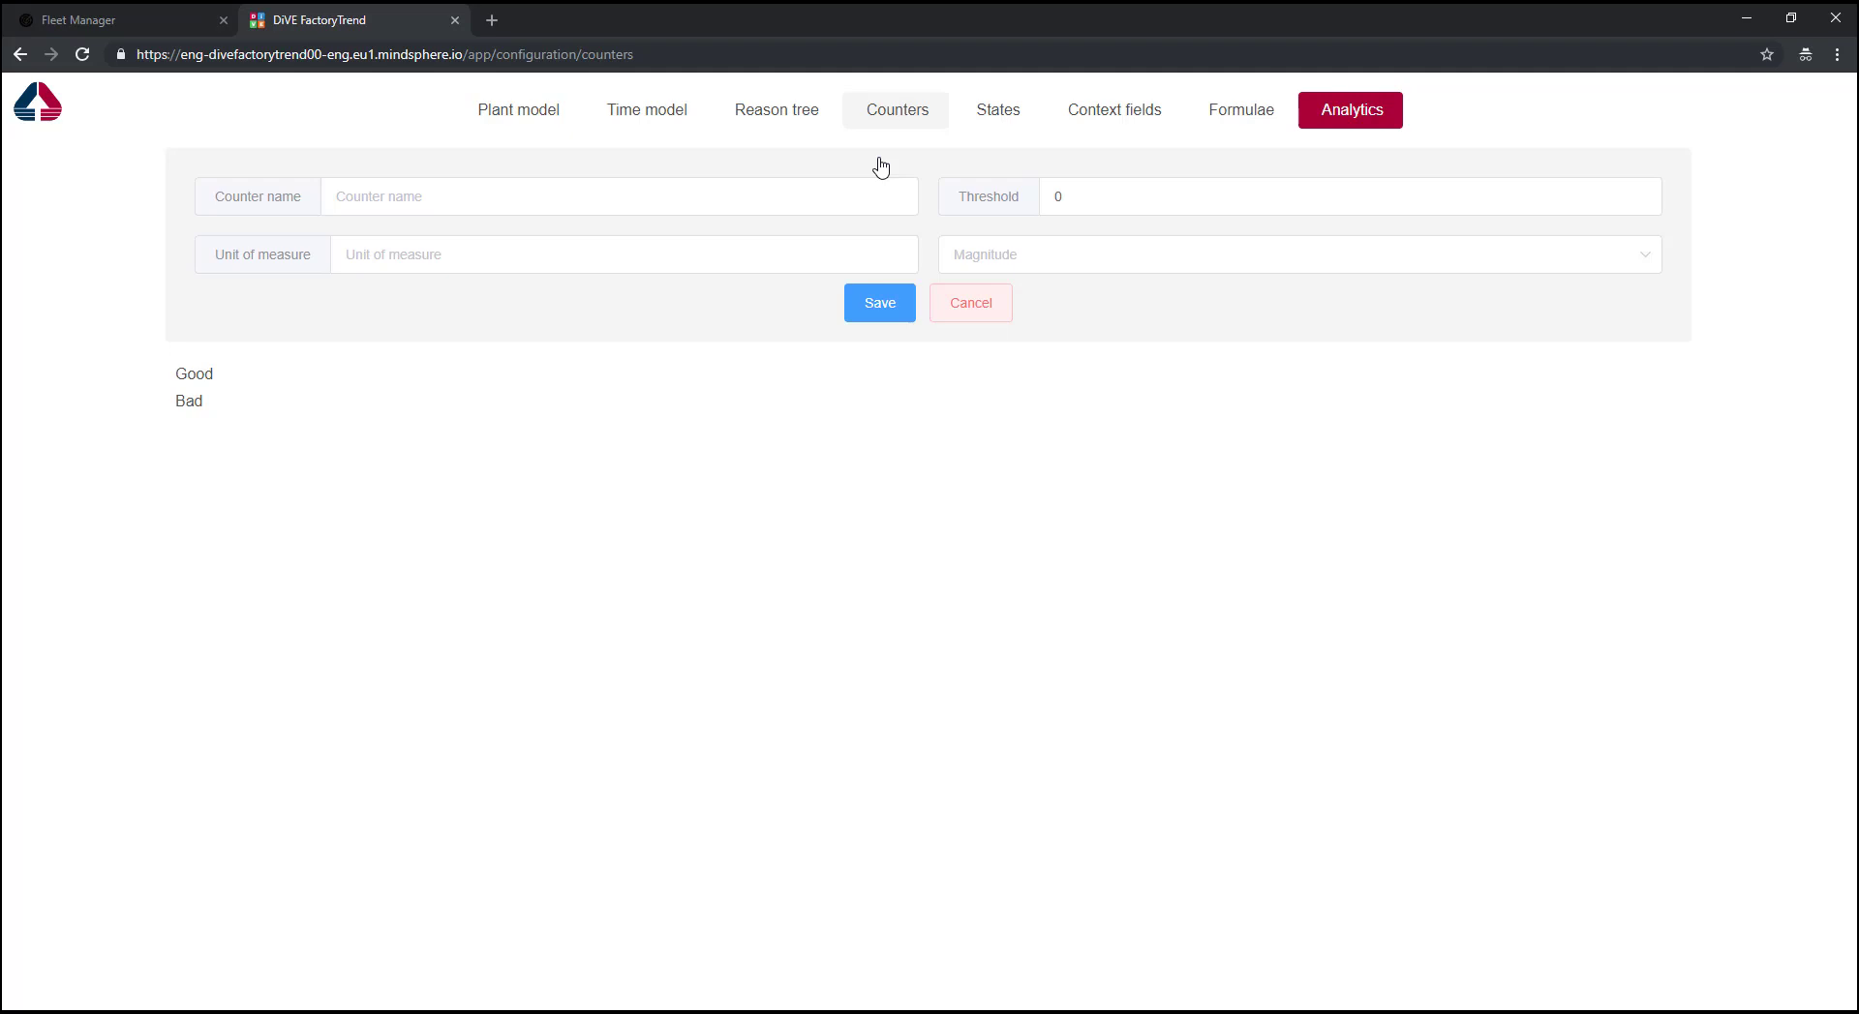
{"action": "left_click", "coordinate": [969, 130]}
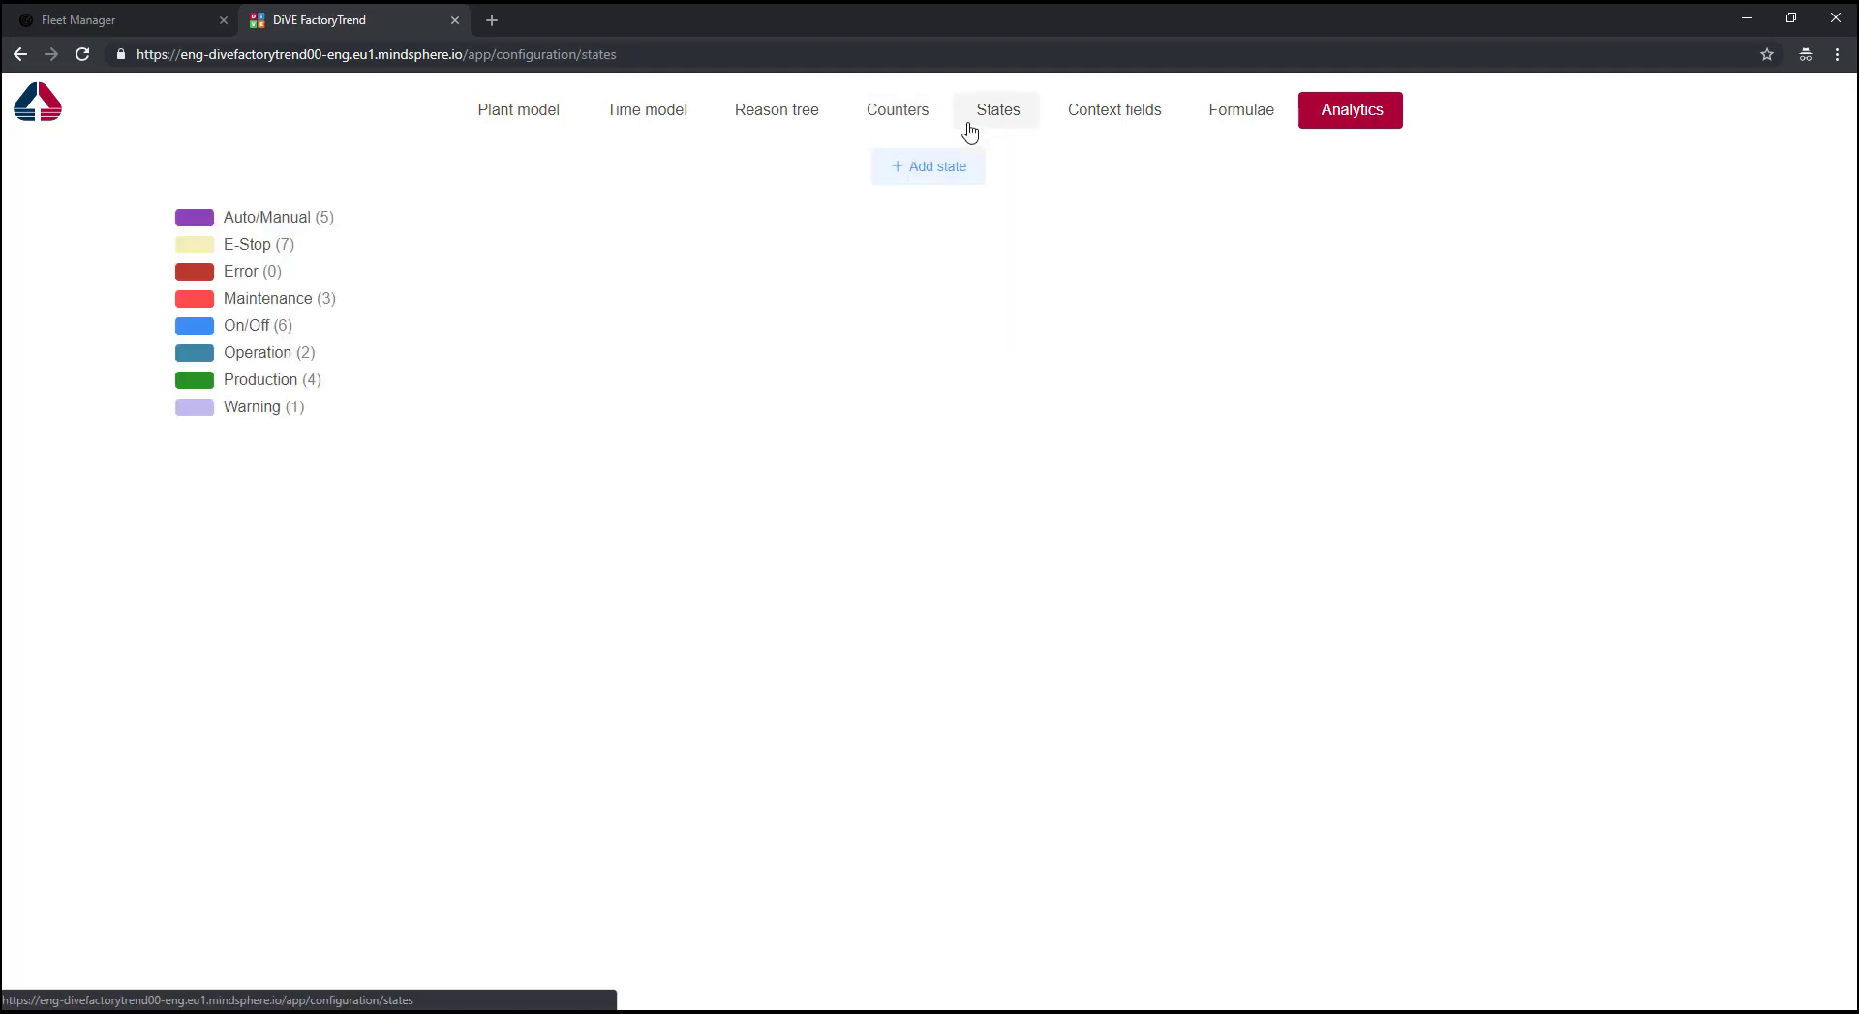
{"action": "left_click", "coordinate": [883, 166]}
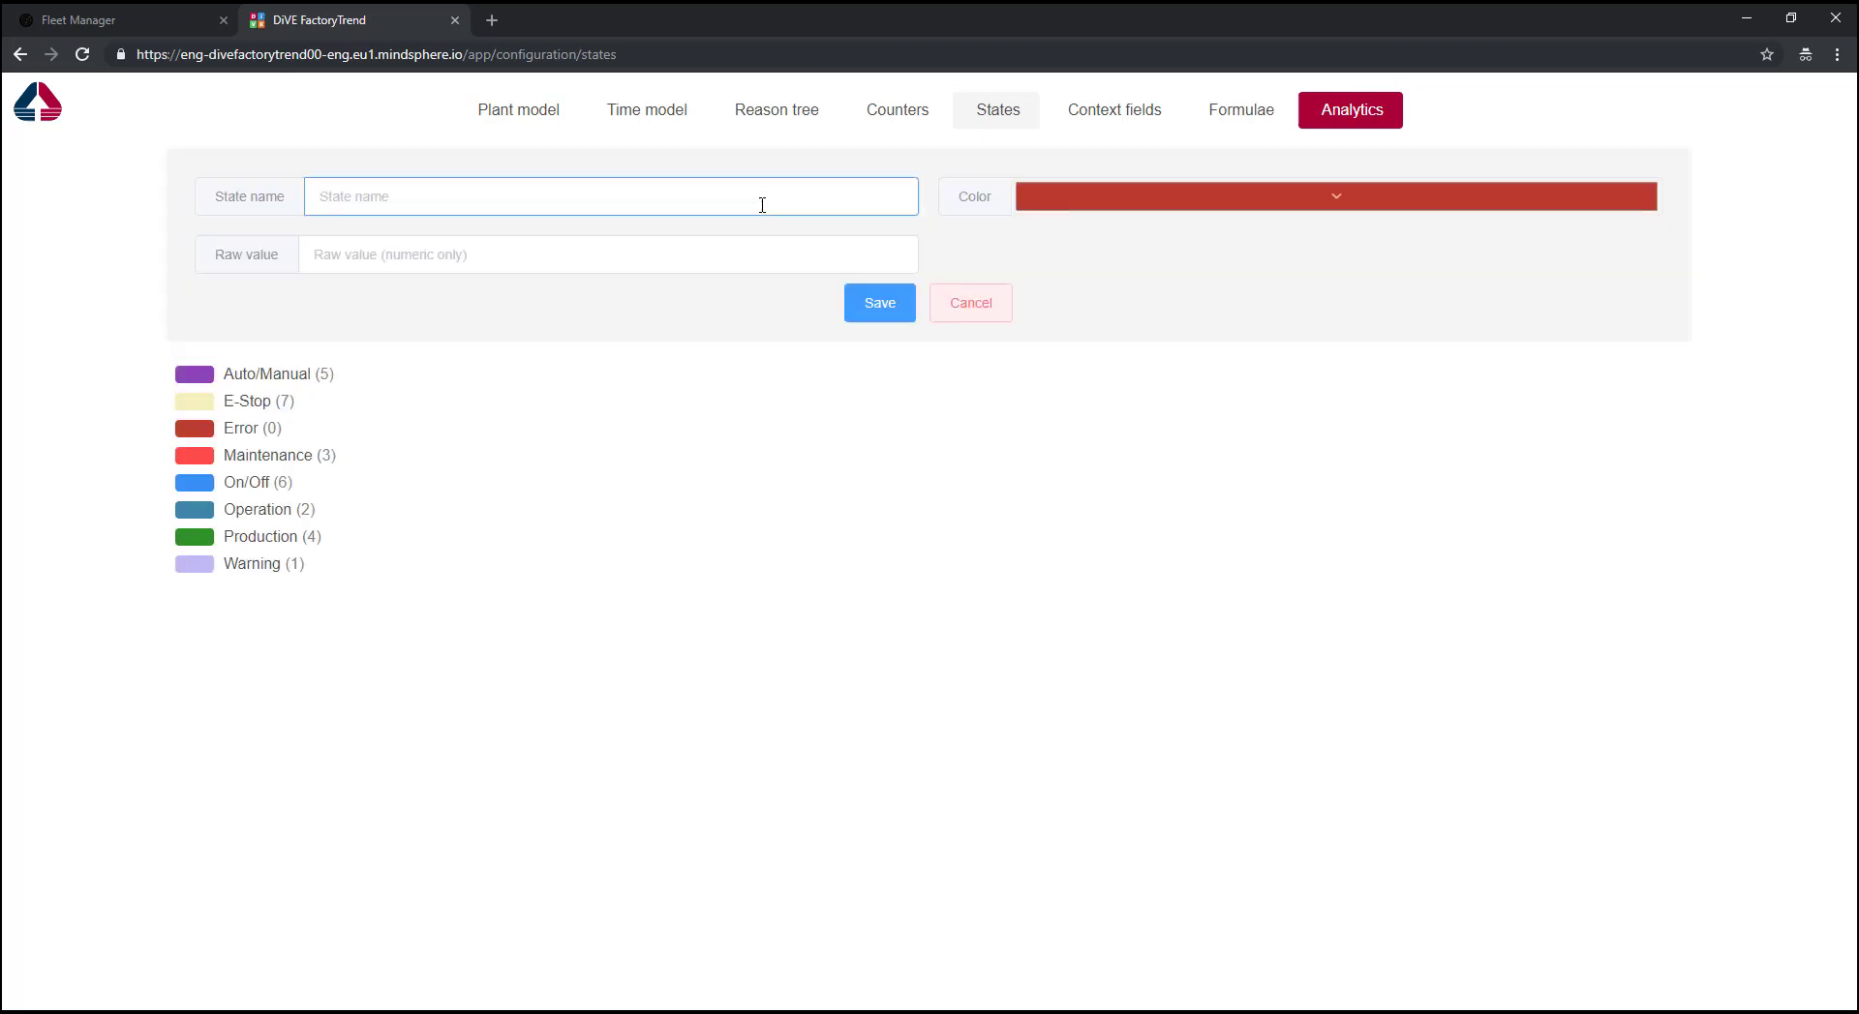
{"action": "left_click", "coordinate": [1078, 195]}
{"action": "left_click", "coordinate": [1259, 274]}
{"action": "left_click", "coordinate": [1255, 303]}
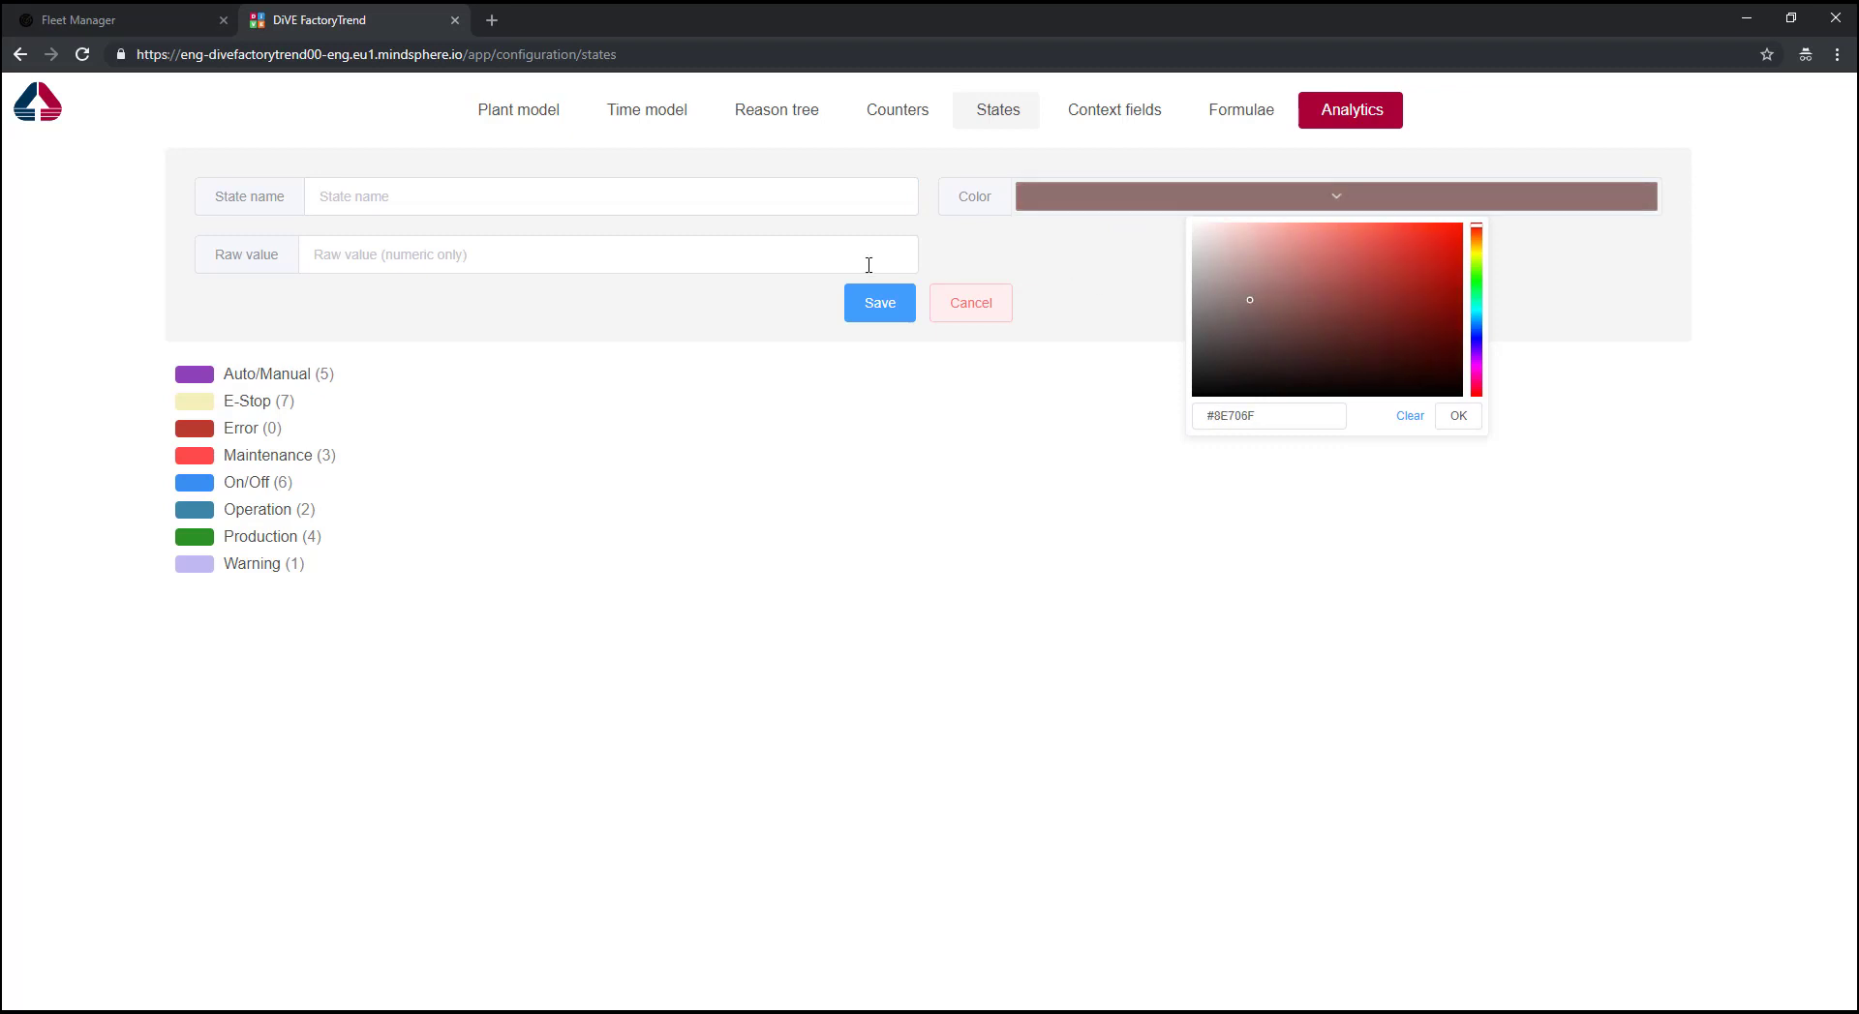
{"action": "left_click", "coordinate": [818, 261]}
Review the DesignSpeed and OrderId context fields, then view the Availability, Quality, Performance and OEE formulae.
{"action": "left_click", "coordinate": [1070, 133]}
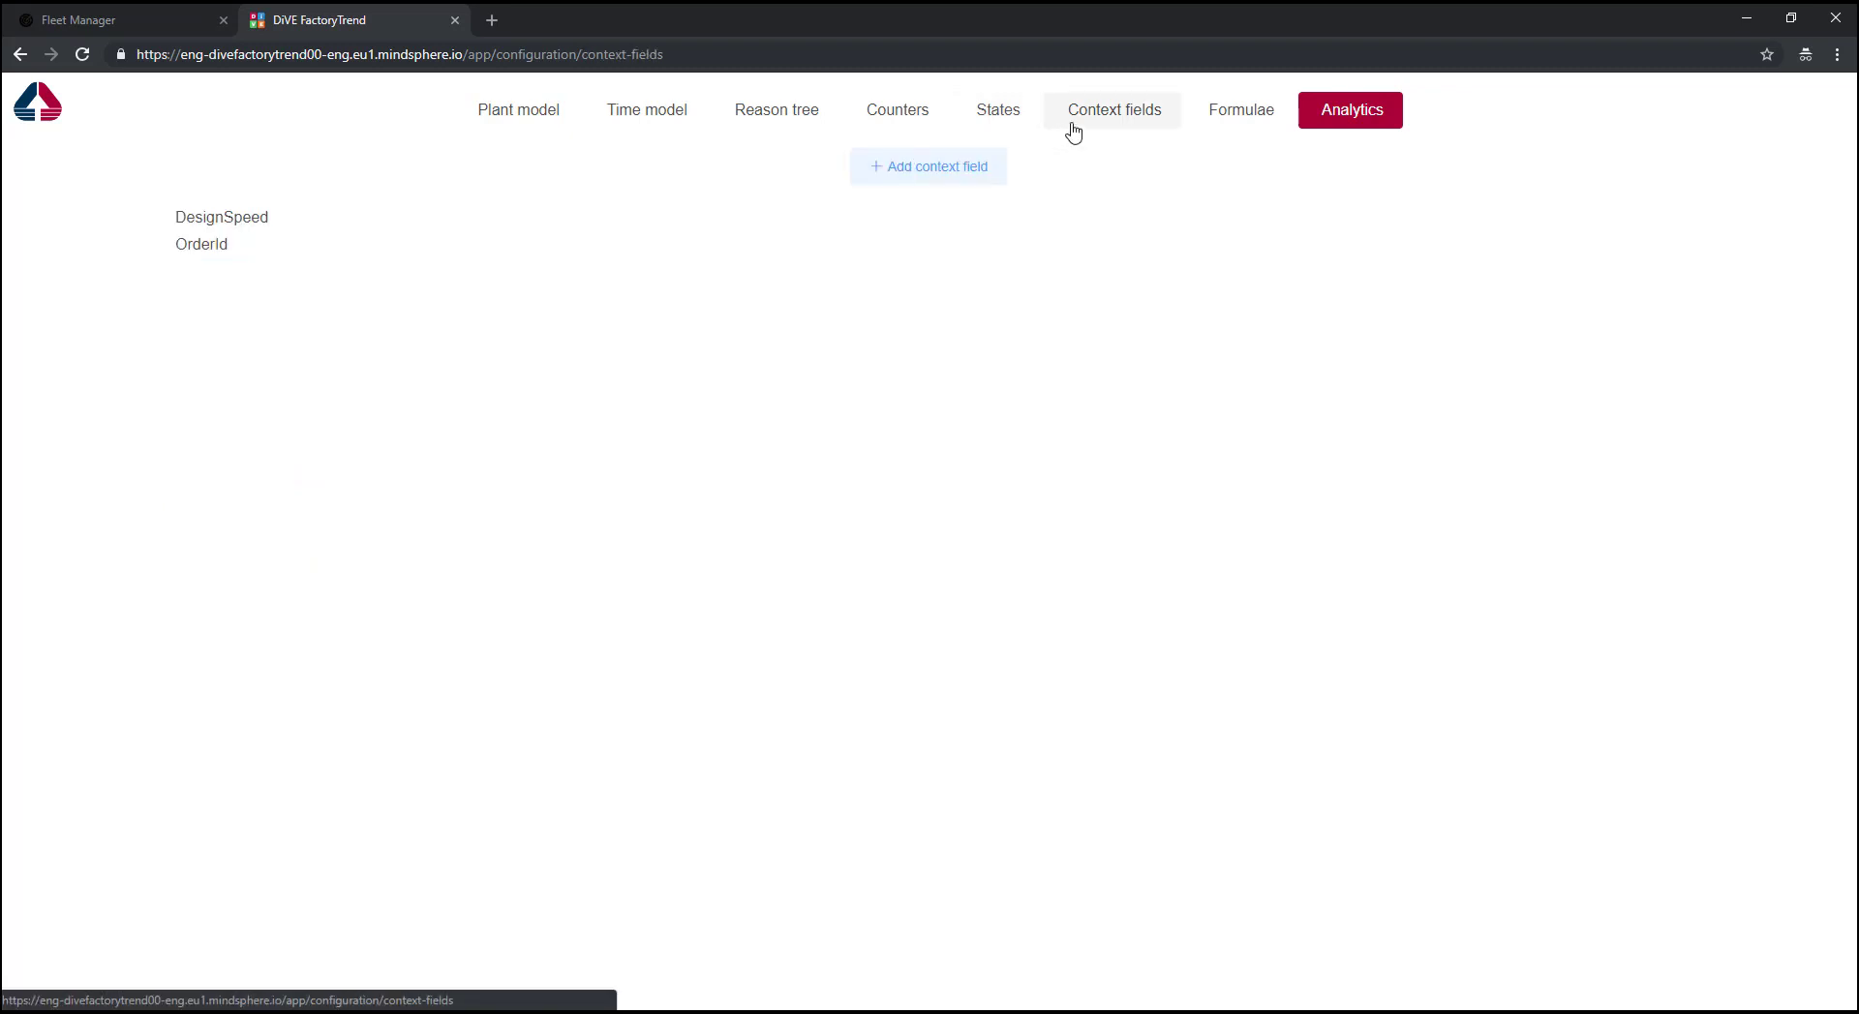
{"action": "left_click", "coordinate": [928, 167]}
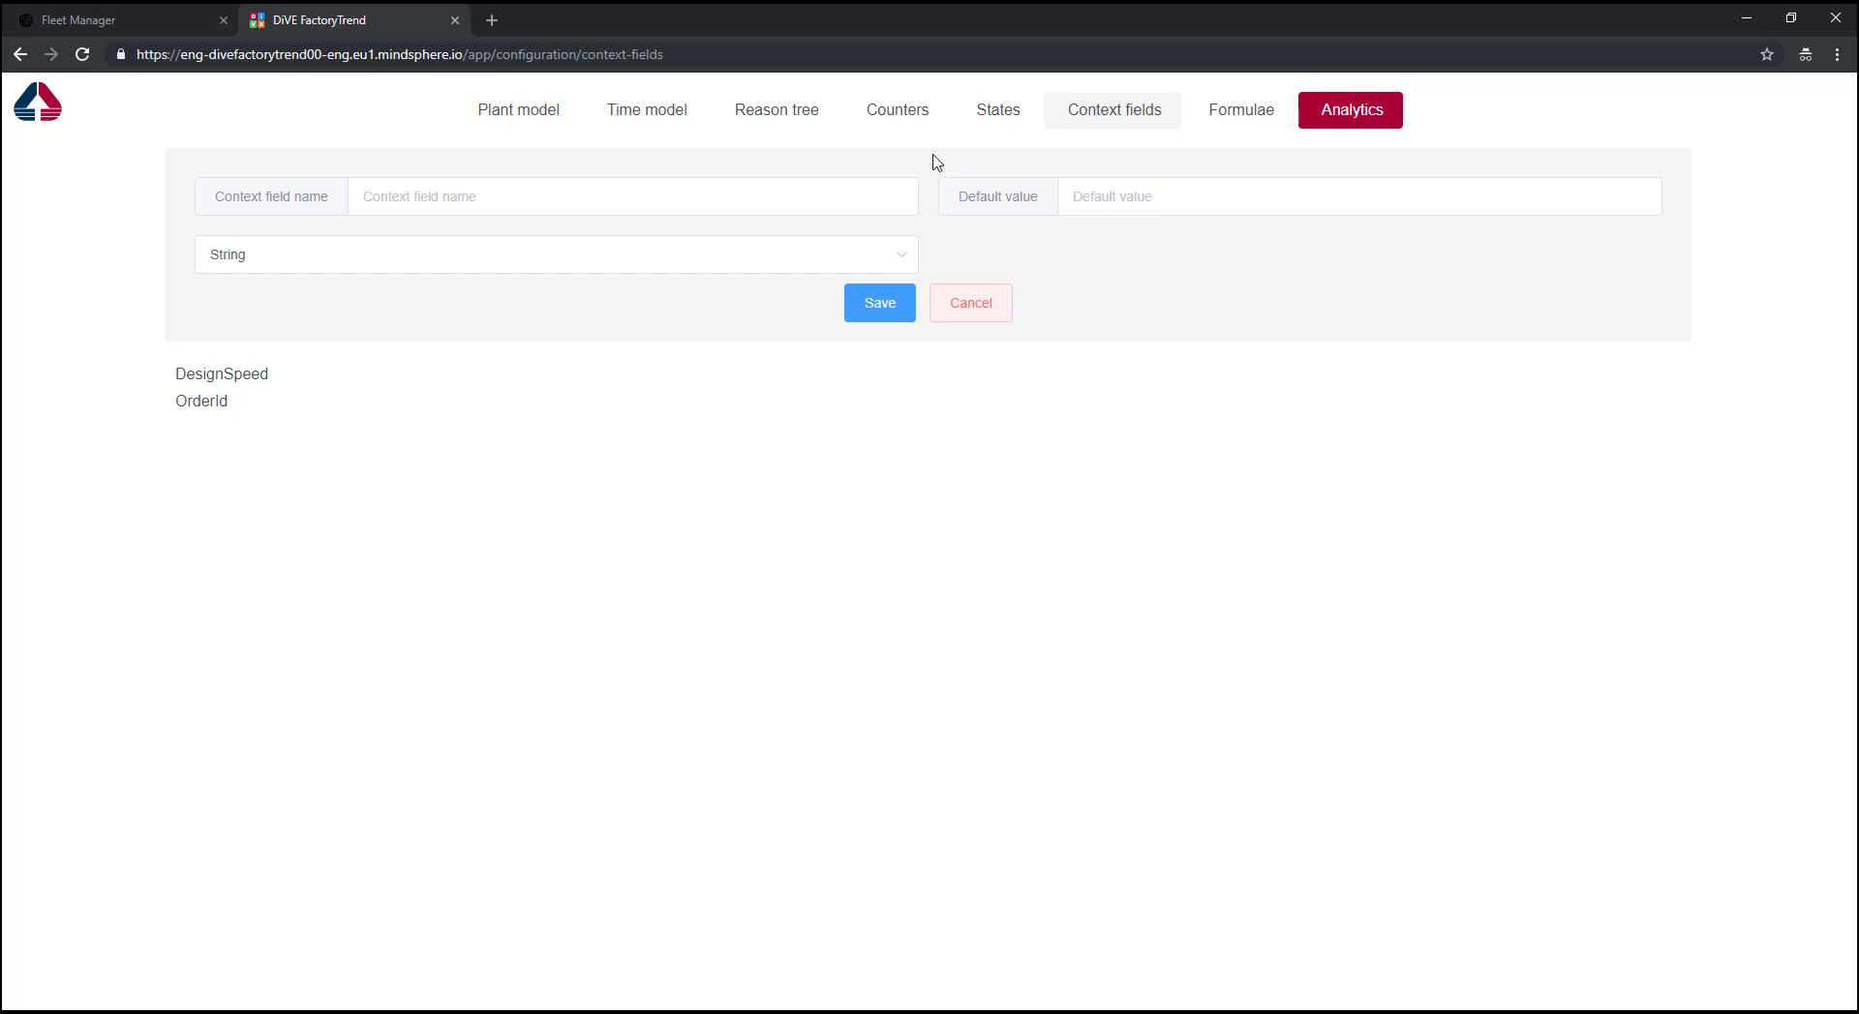
{"action": "left_click", "coordinate": [1205, 131]}
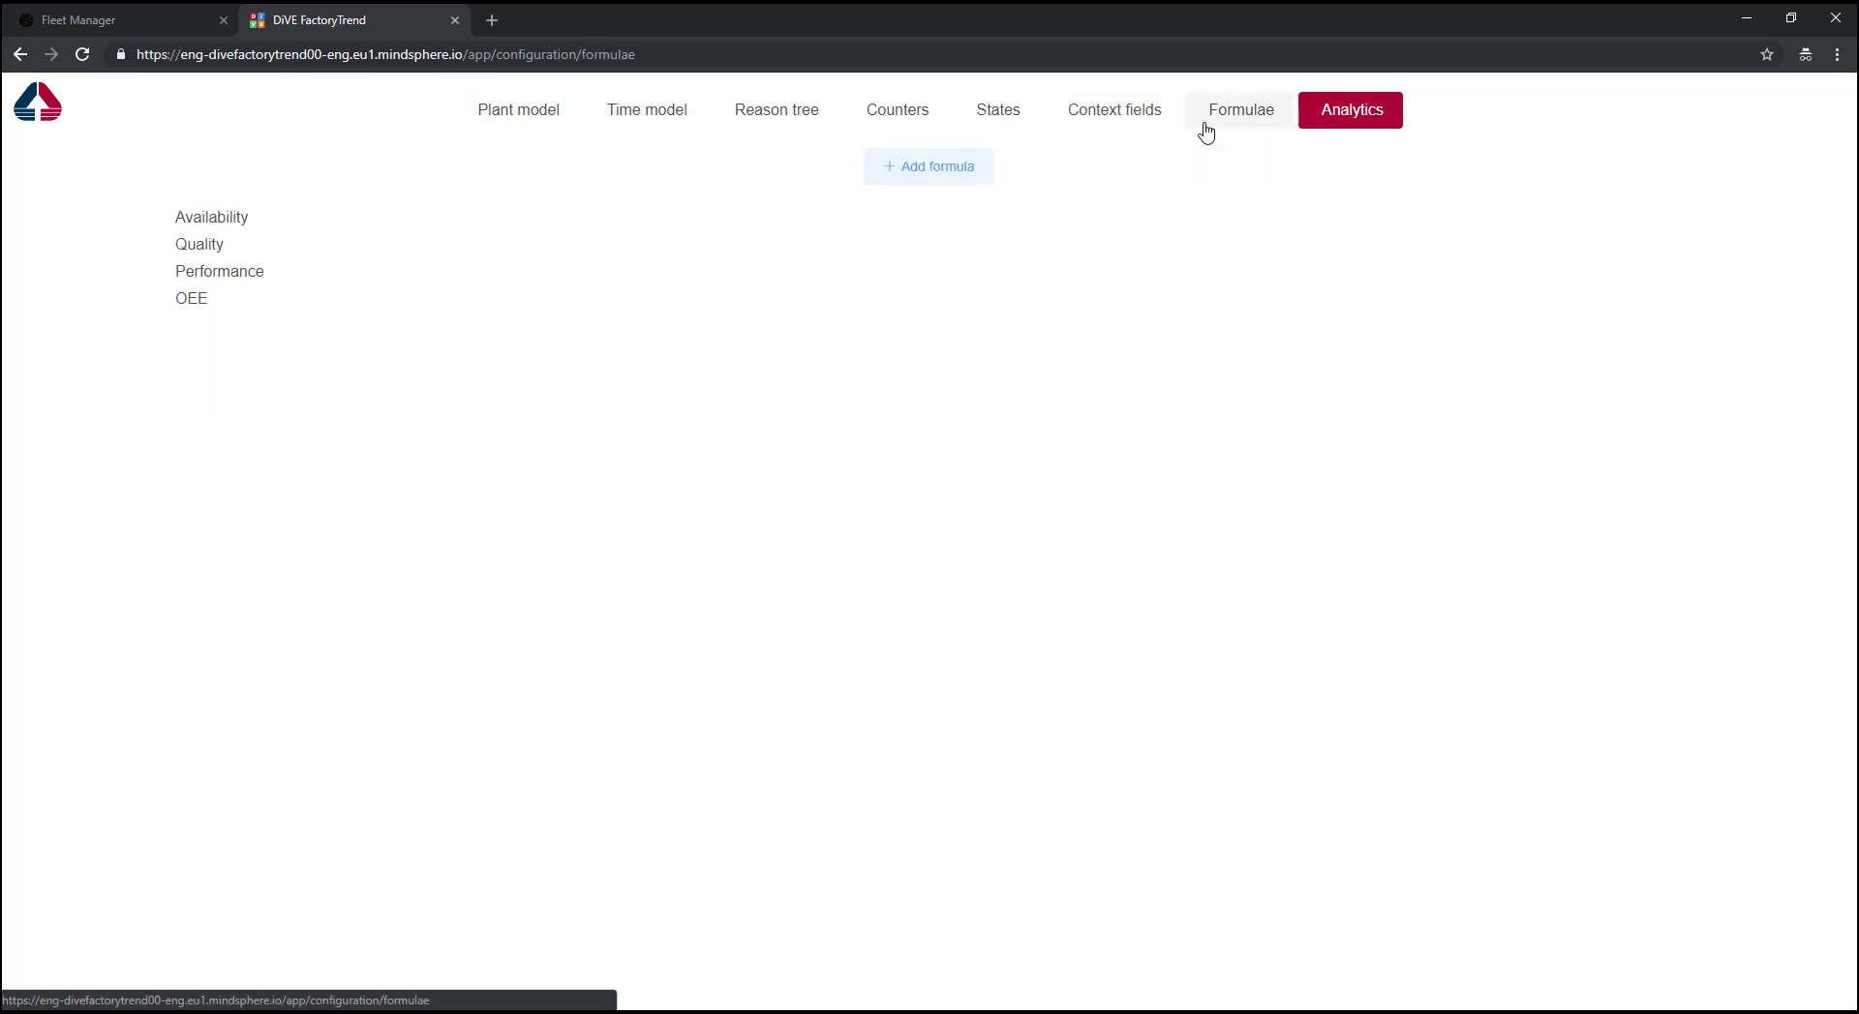
Discard an unfinished new formula, then inspect the Availability and OEE formula definitions.
{"action": "left_click", "coordinate": [986, 169]}
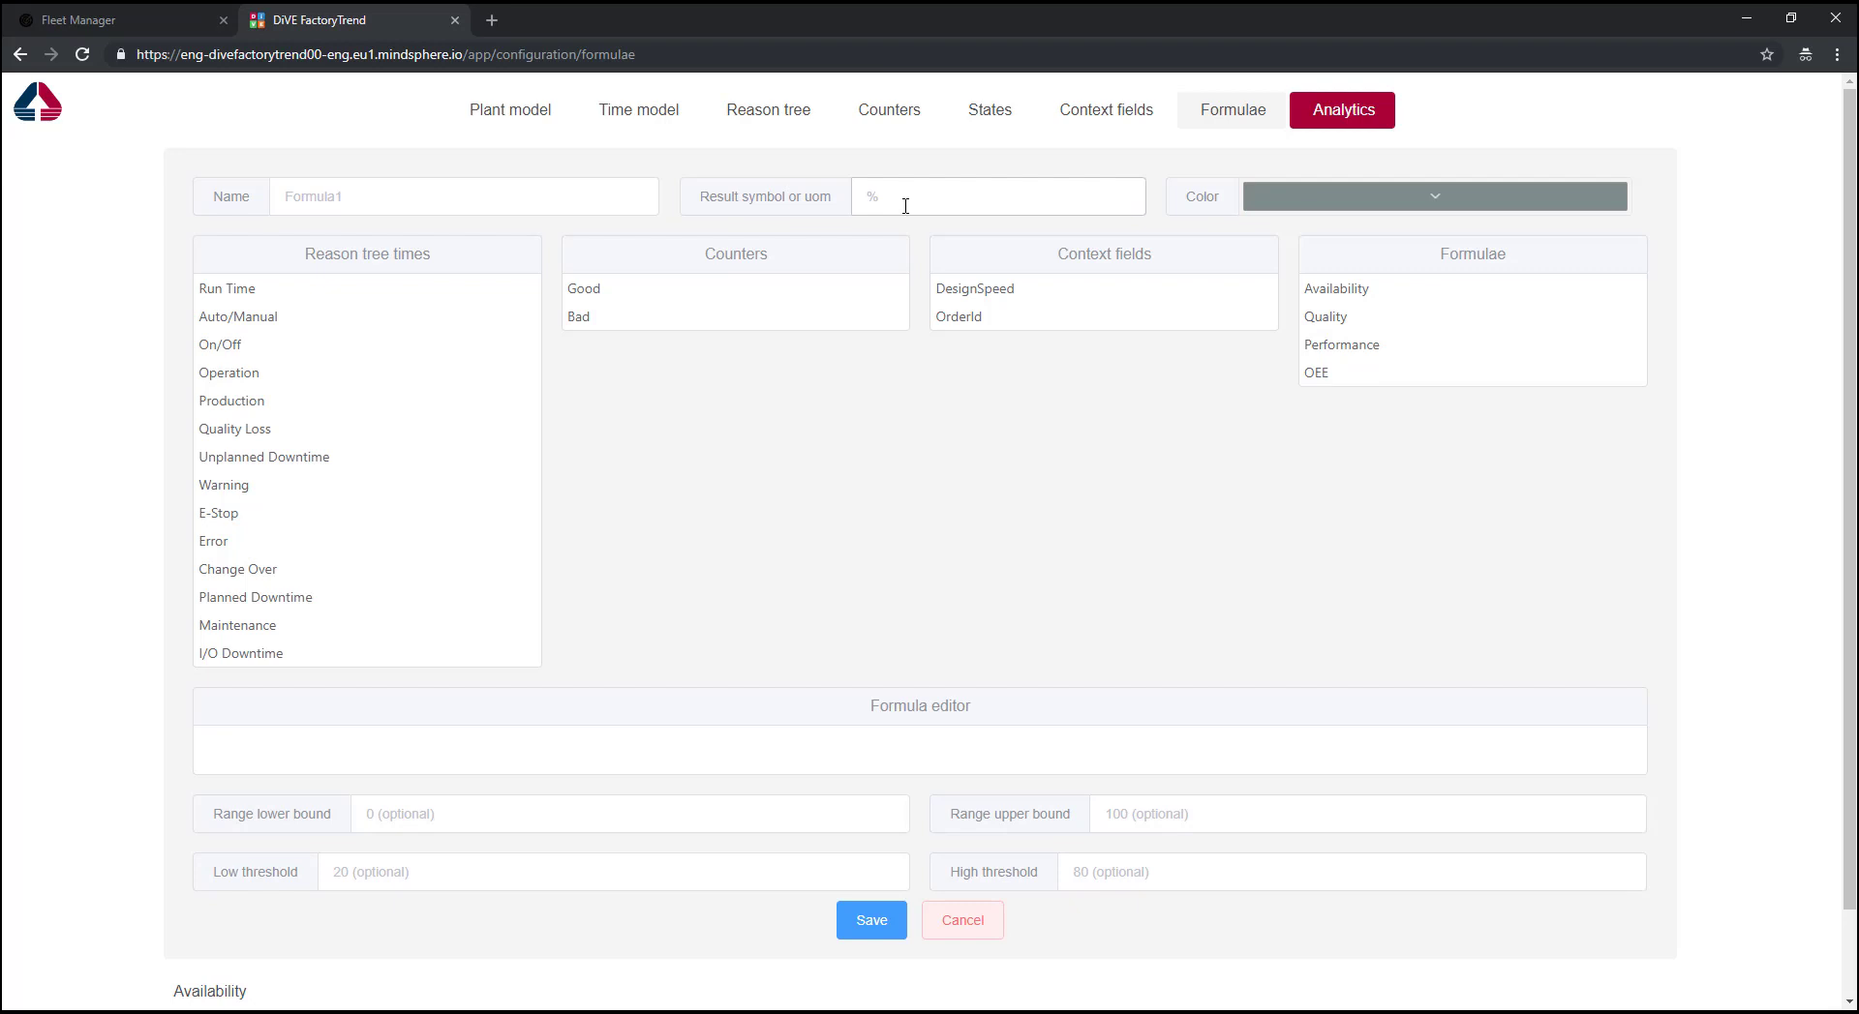
{"action": "left_click", "coordinate": [962, 920]}
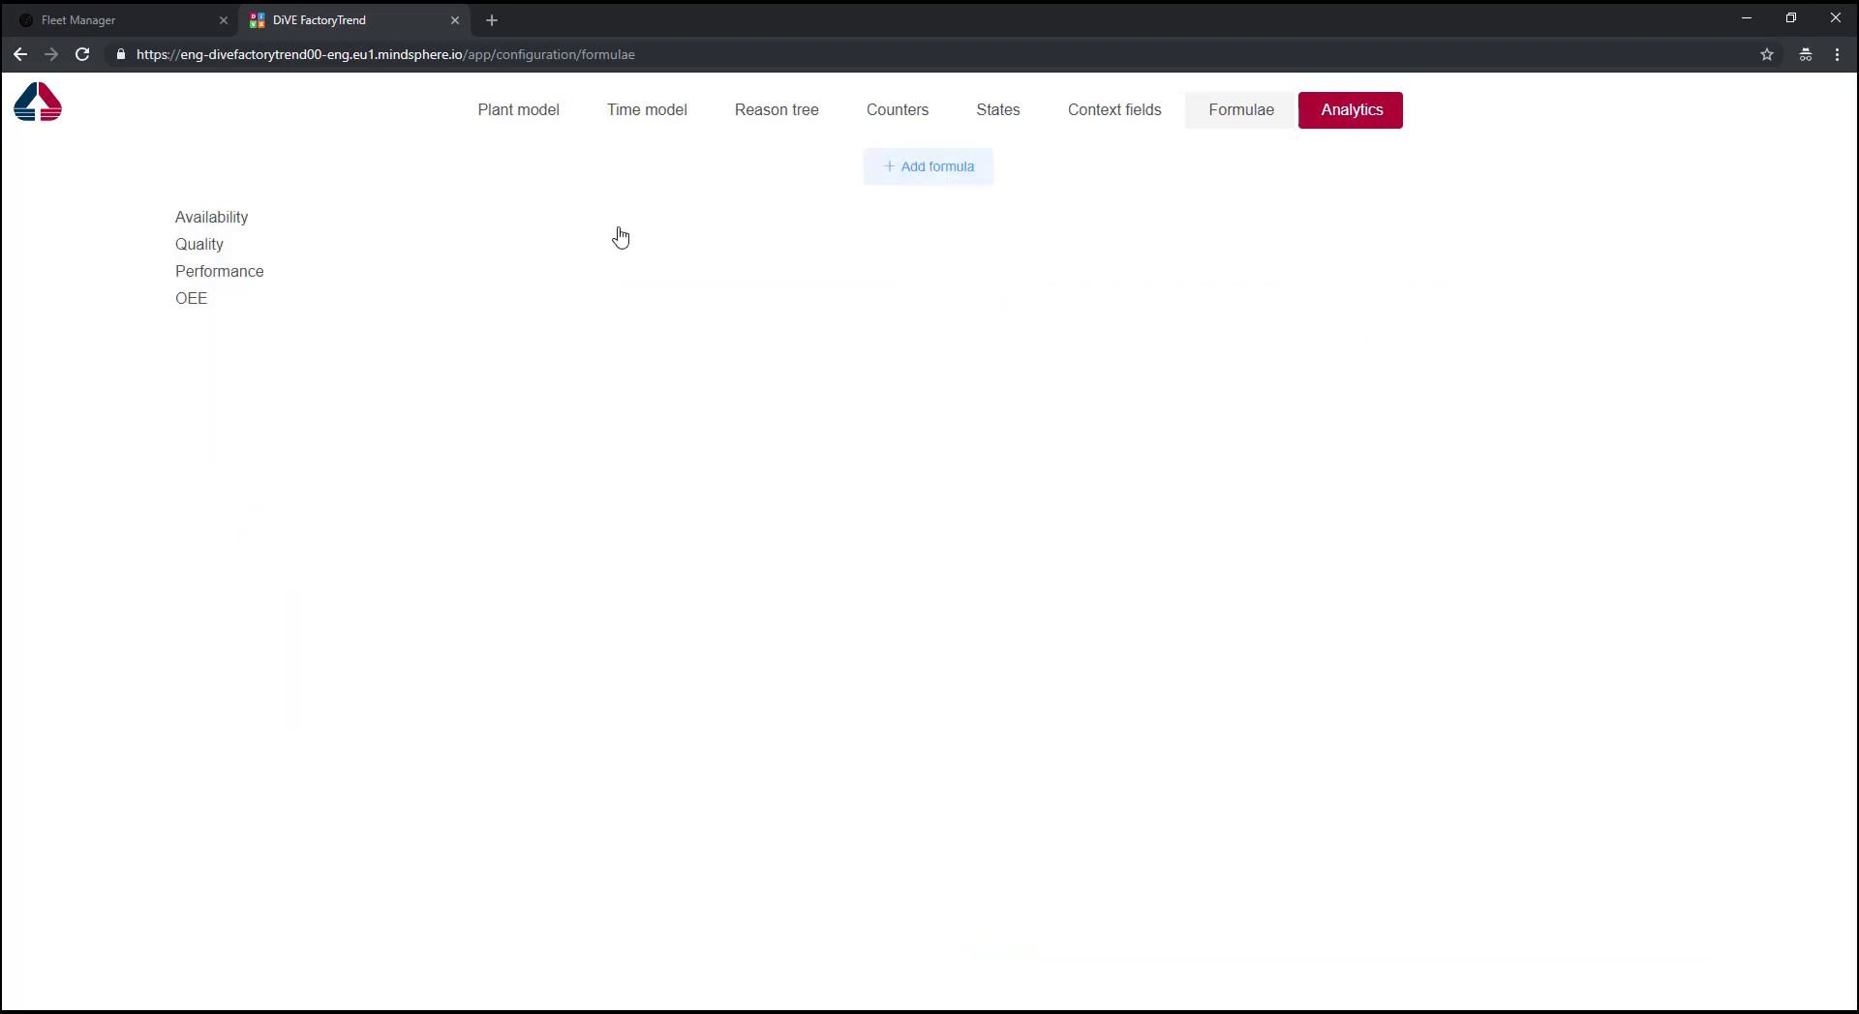
{"action": "left_click", "coordinate": [972, 219]}
{"action": "scroll", "coordinate": [875, 696], "scroll_direction": "down", "scroll_amount": 1}
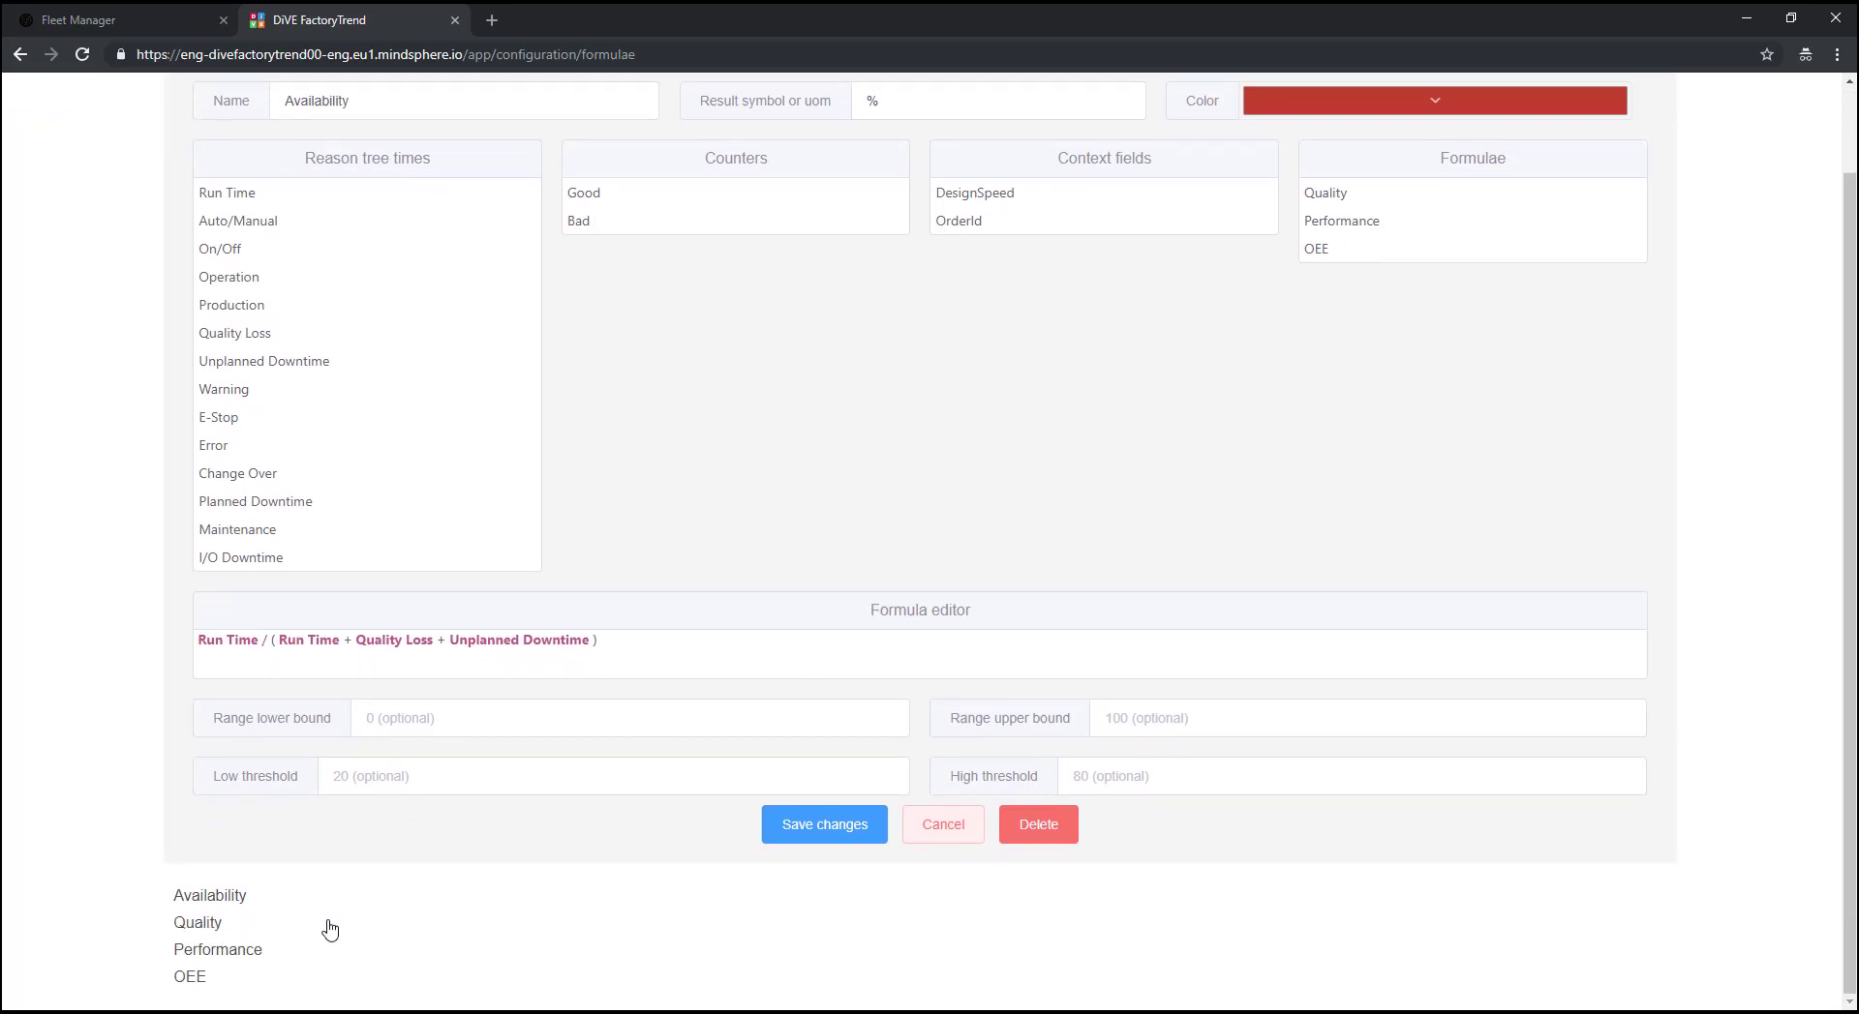
{"action": "left_click", "coordinate": [958, 978]}
{"action": "scroll", "coordinate": [871, 619], "scroll_direction": "up", "scroll_amount": 1}
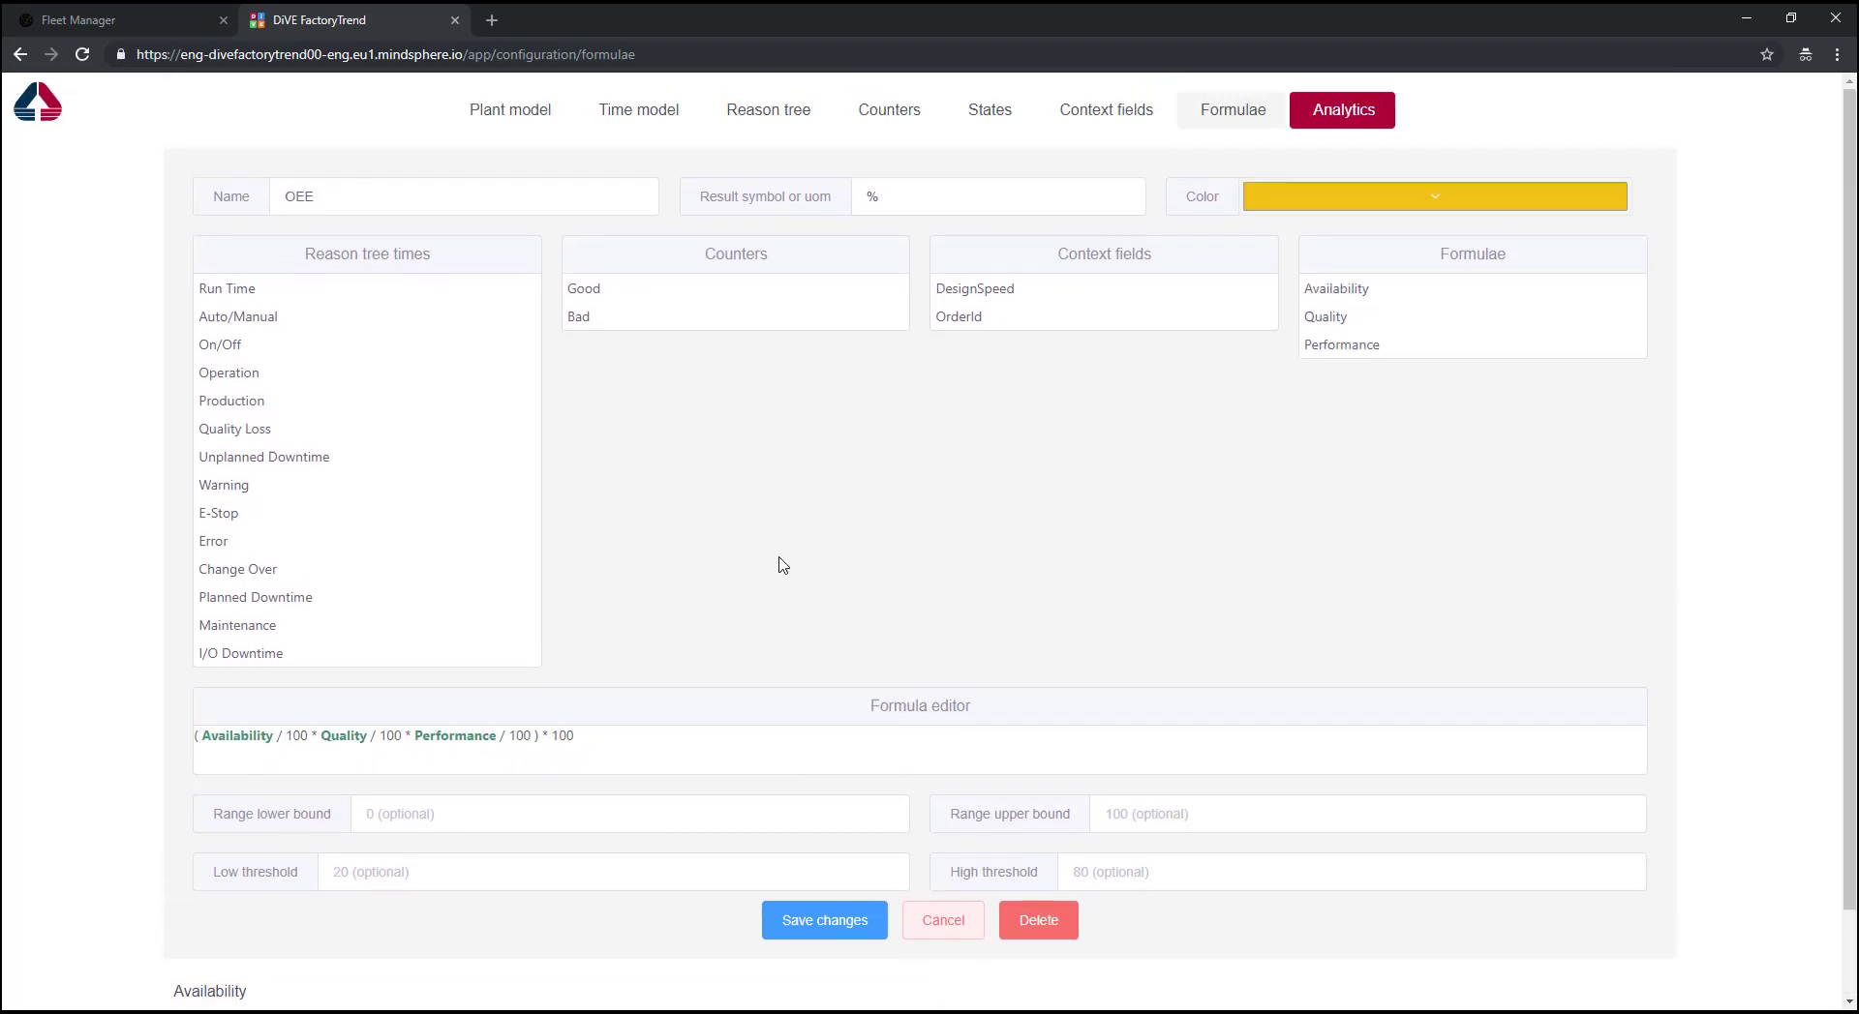
Open Machine1's settings under Plant > Receiving Area > Line 1 in the Plant model.
{"action": "left_click", "coordinate": [473, 124]}
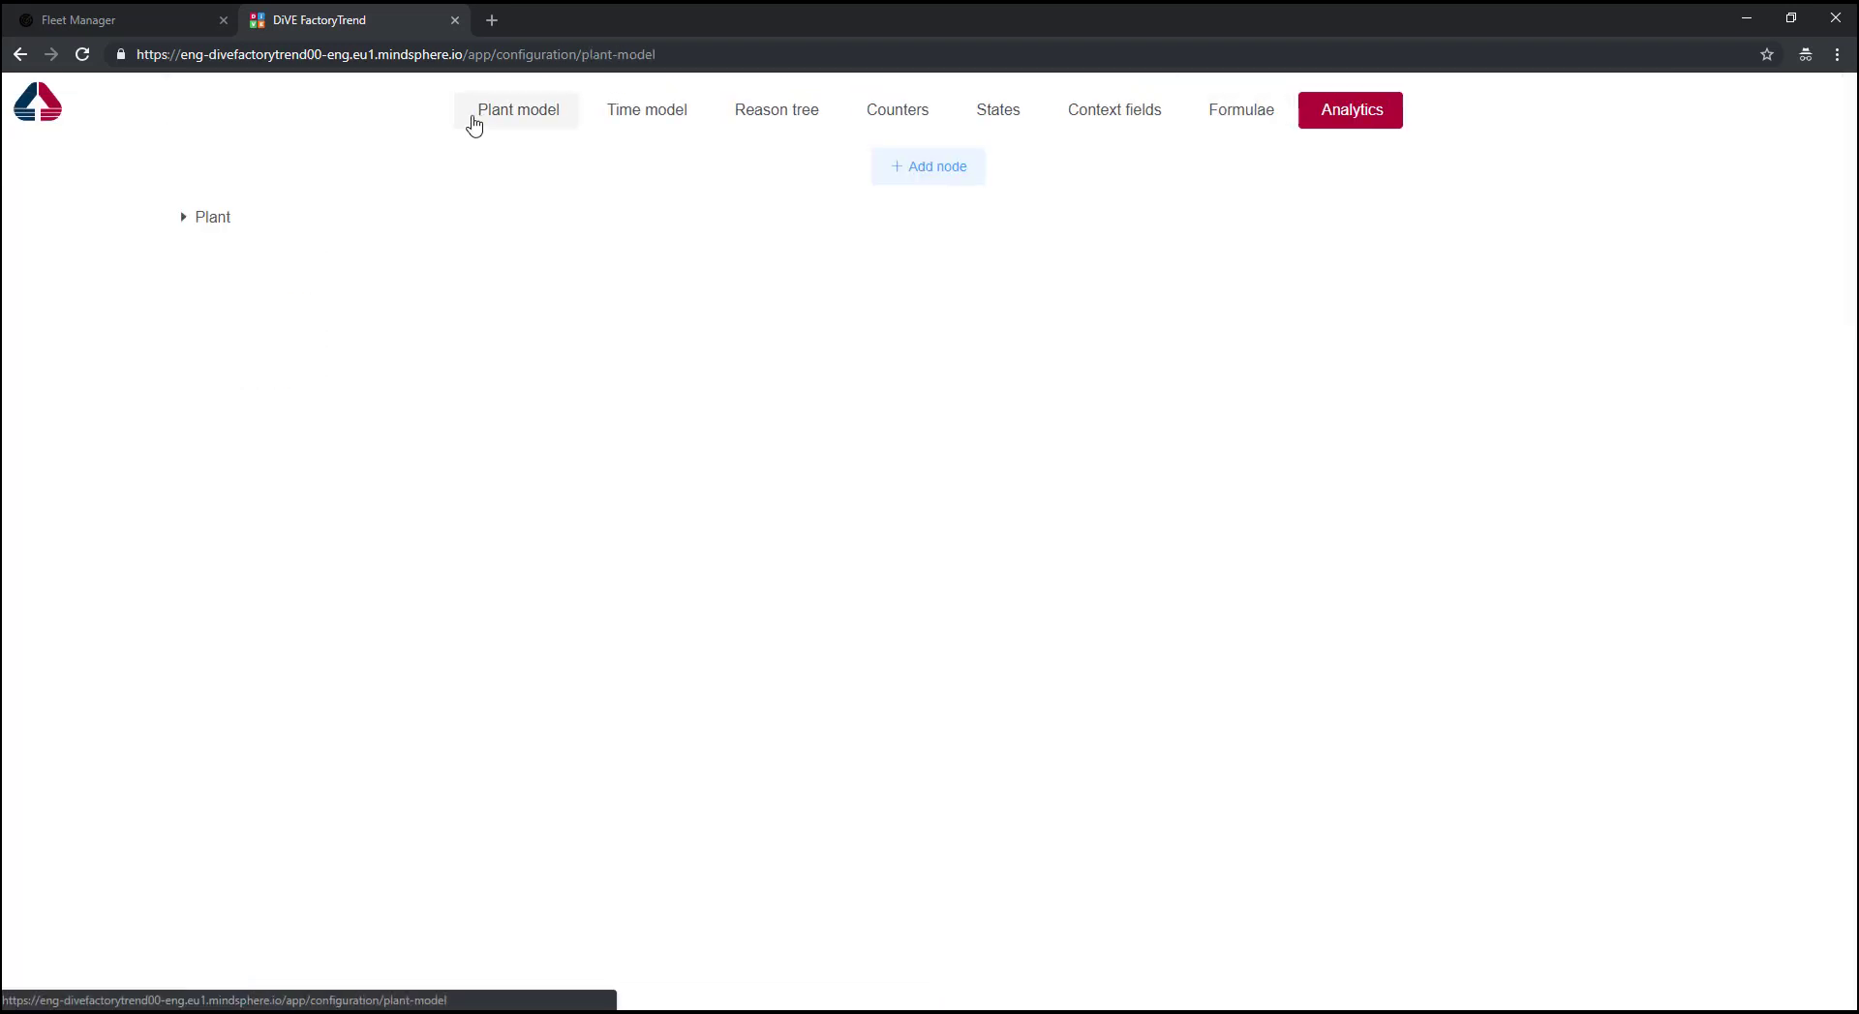
{"action": "left_click", "coordinate": [408, 216]}
{"action": "left_click", "coordinate": [407, 247]}
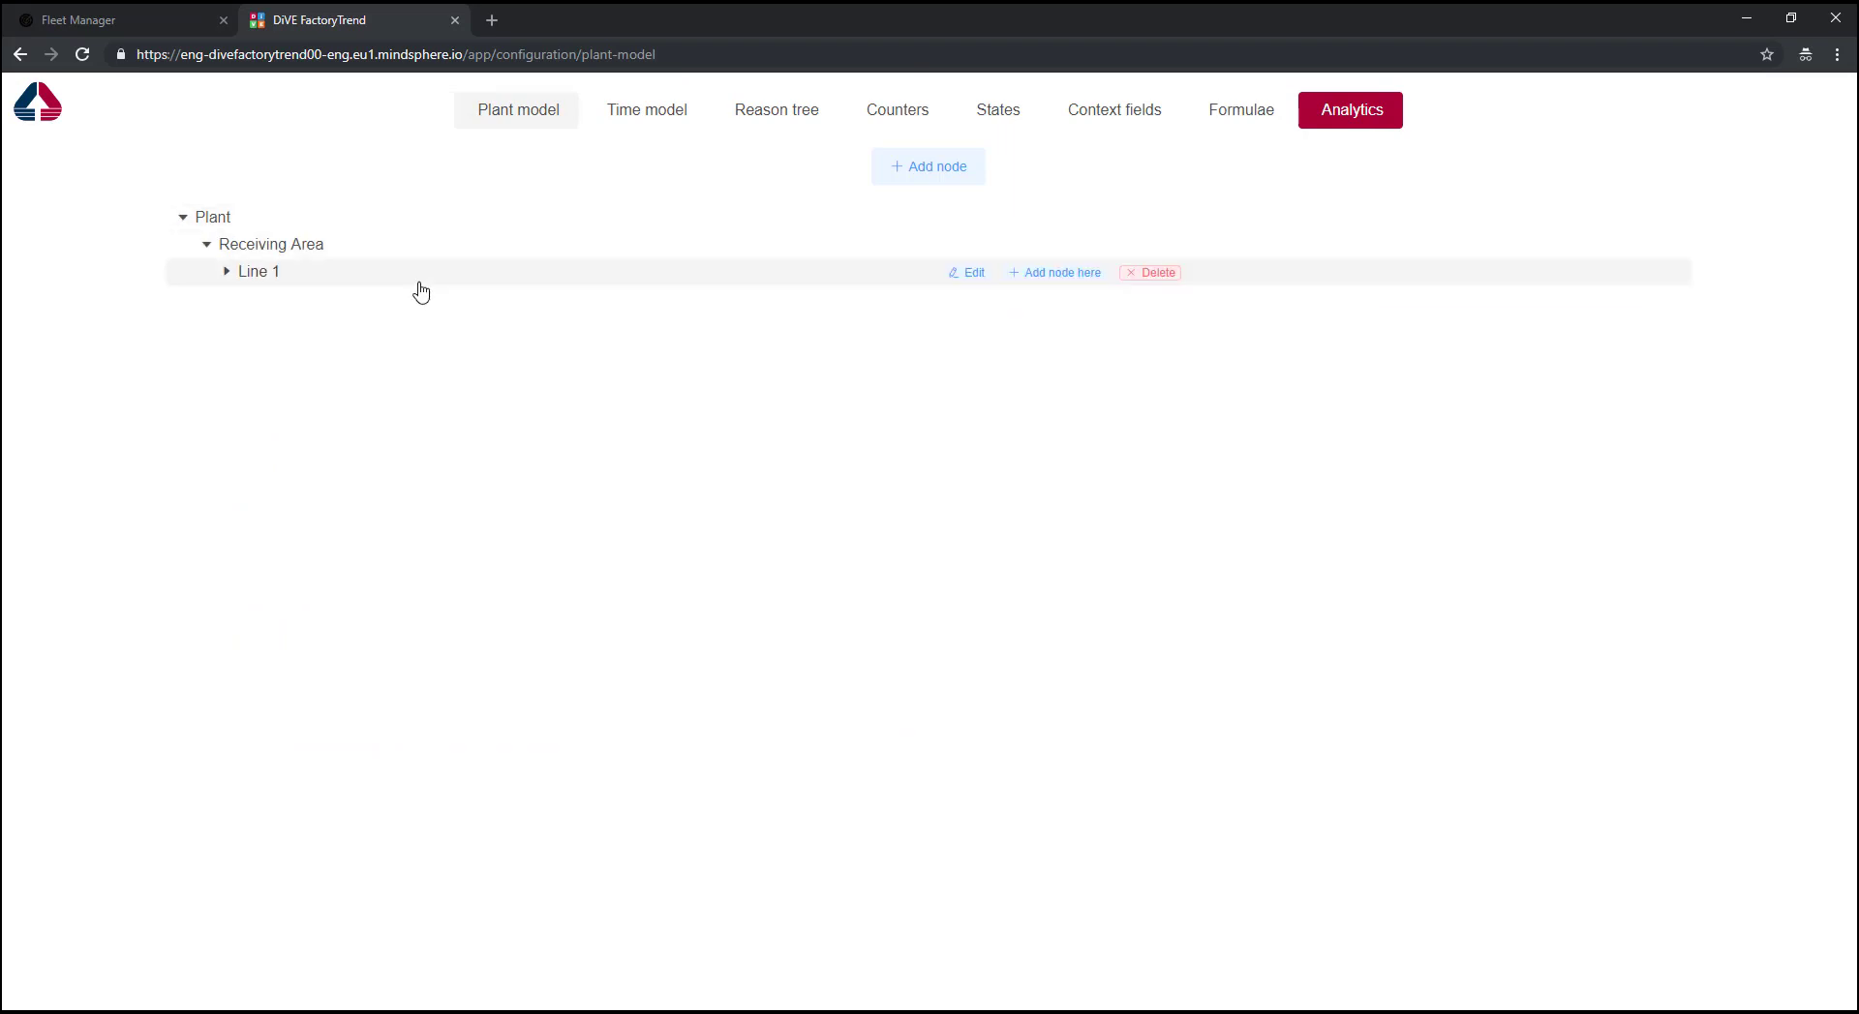
{"action": "left_click", "coordinate": [418, 276]}
{"action": "left_click", "coordinate": [966, 329]}
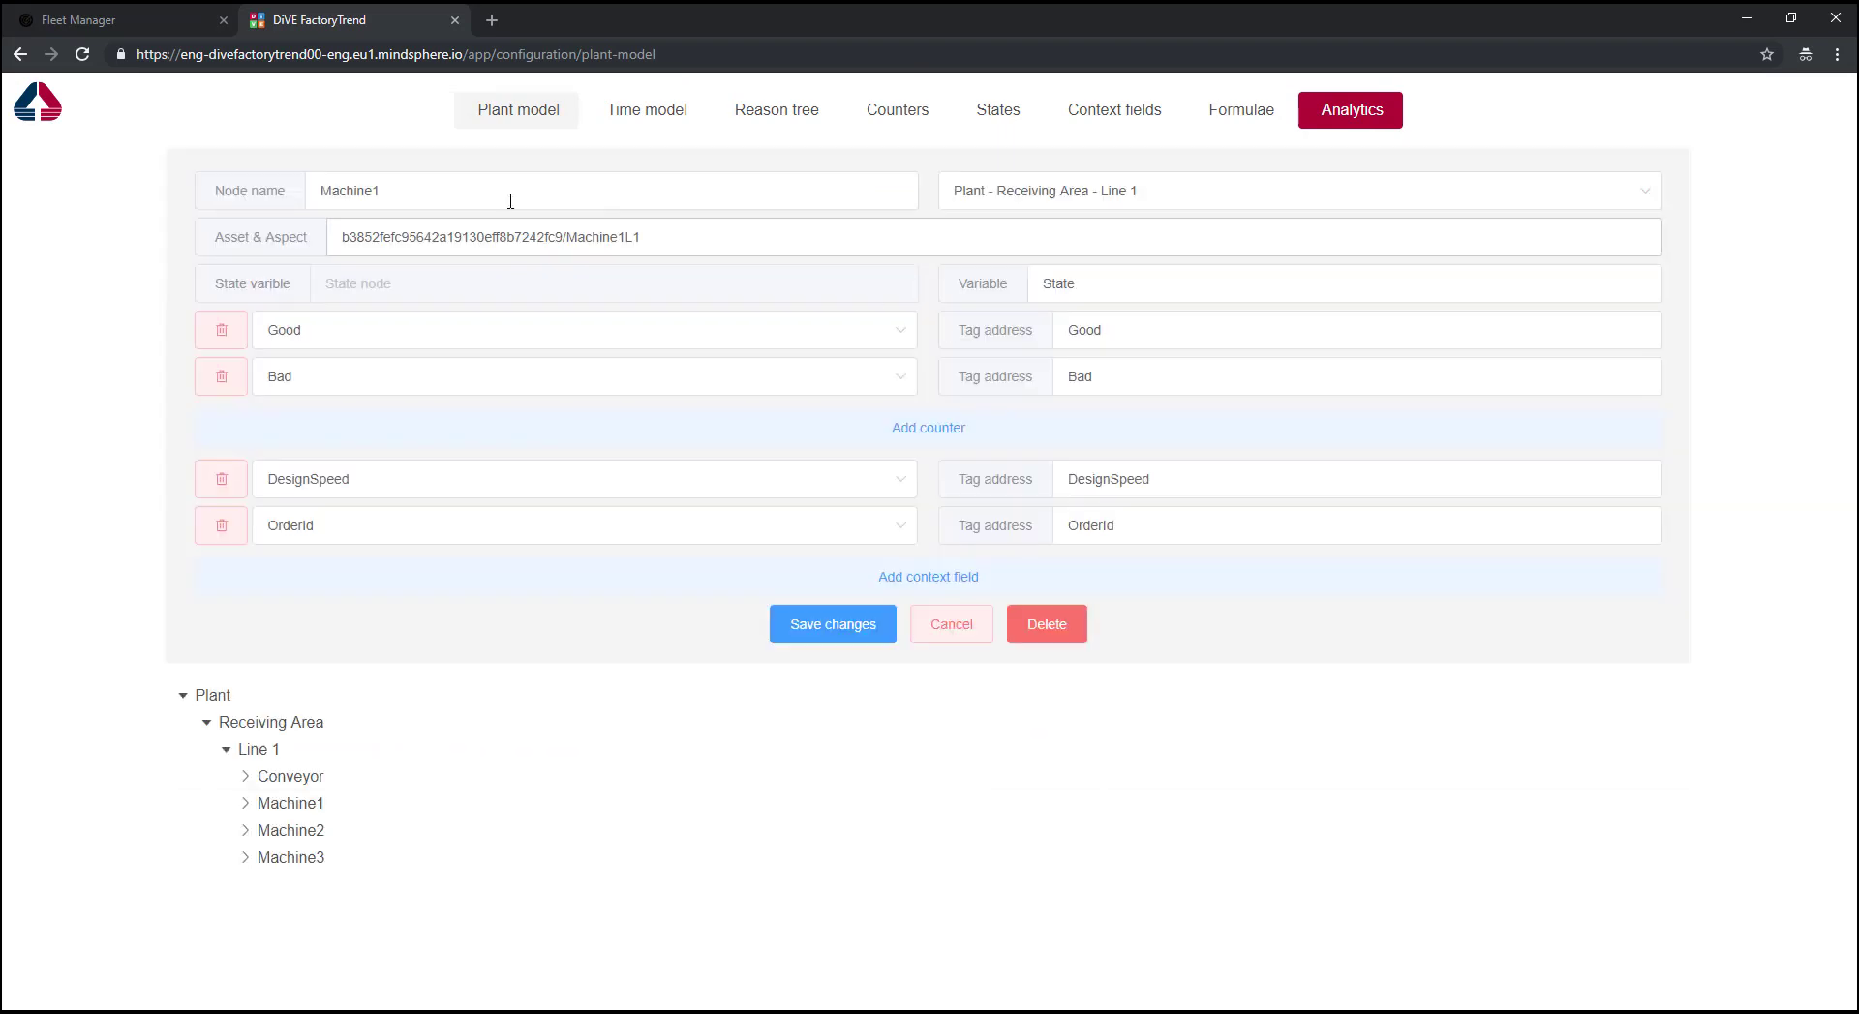
Inspect Machine1's asset ID, Machine1L1 aspect, State variable and Good counter tag address.
{"action": "double_click", "coordinate": [480, 238]}
{"action": "double_click", "coordinate": [623, 238]}
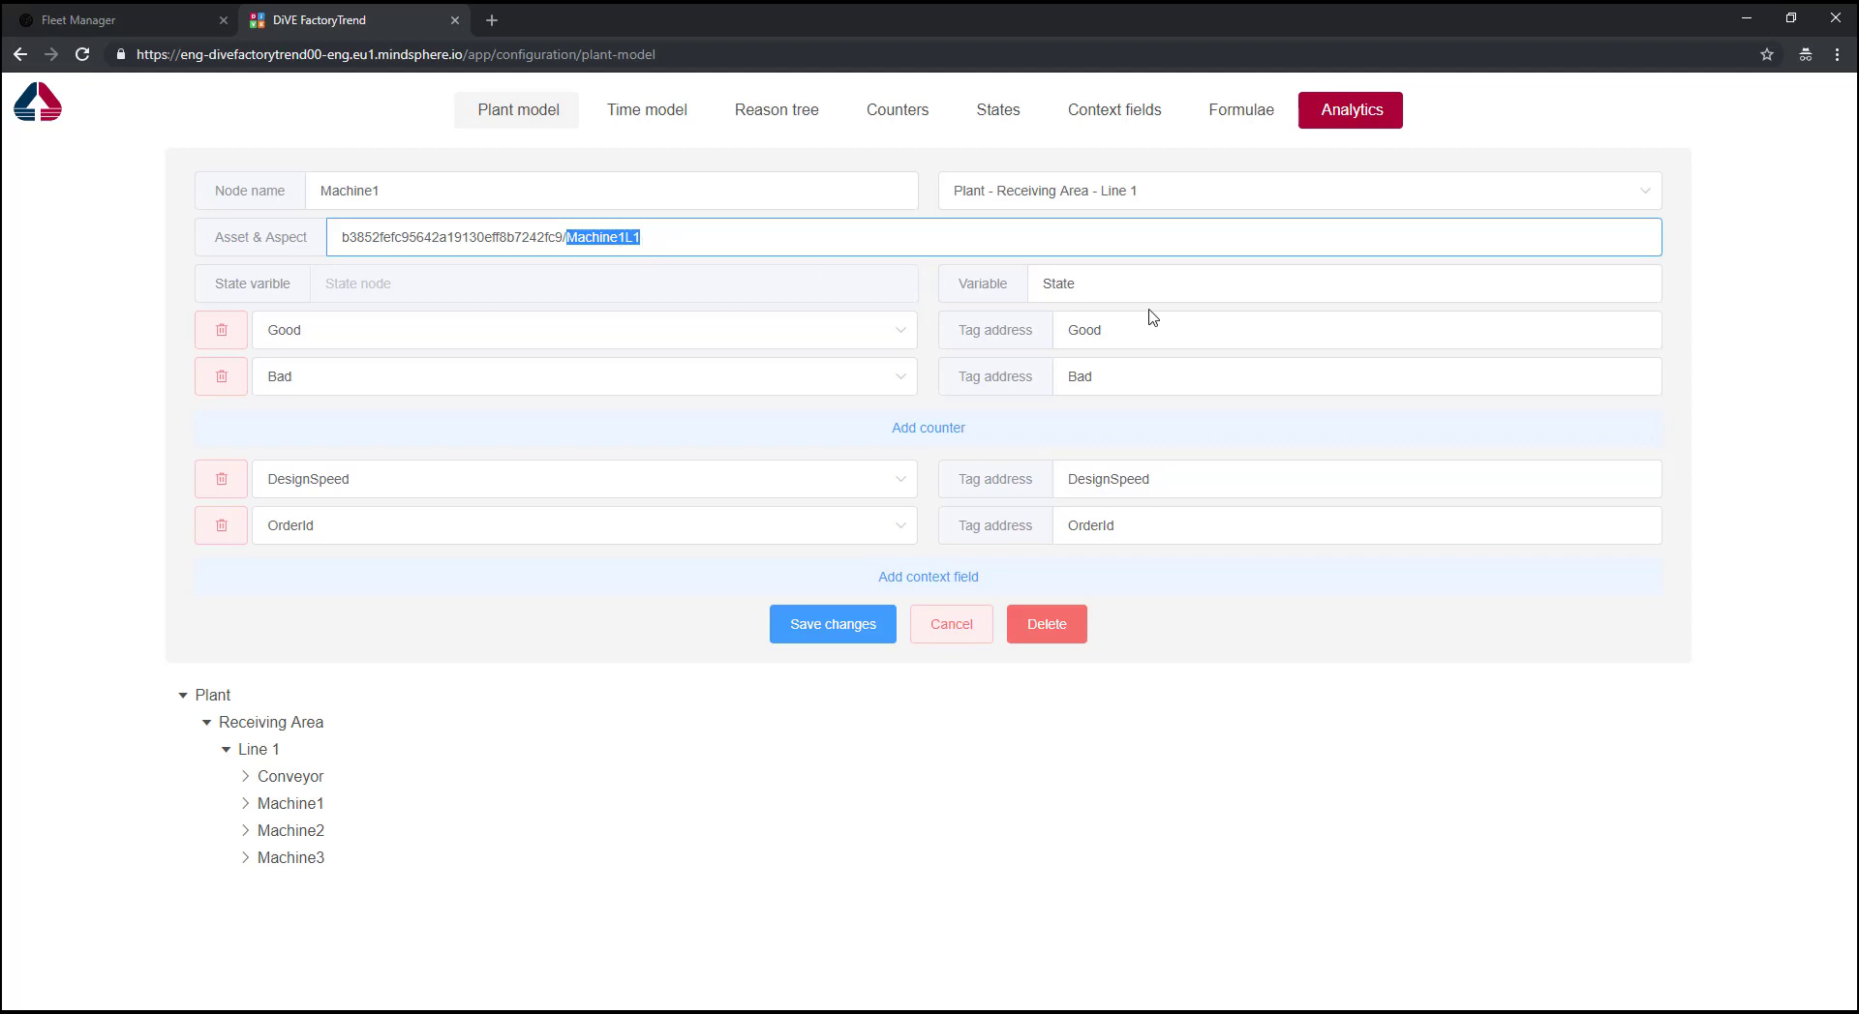
{"action": "double_click", "coordinate": [1123, 288]}
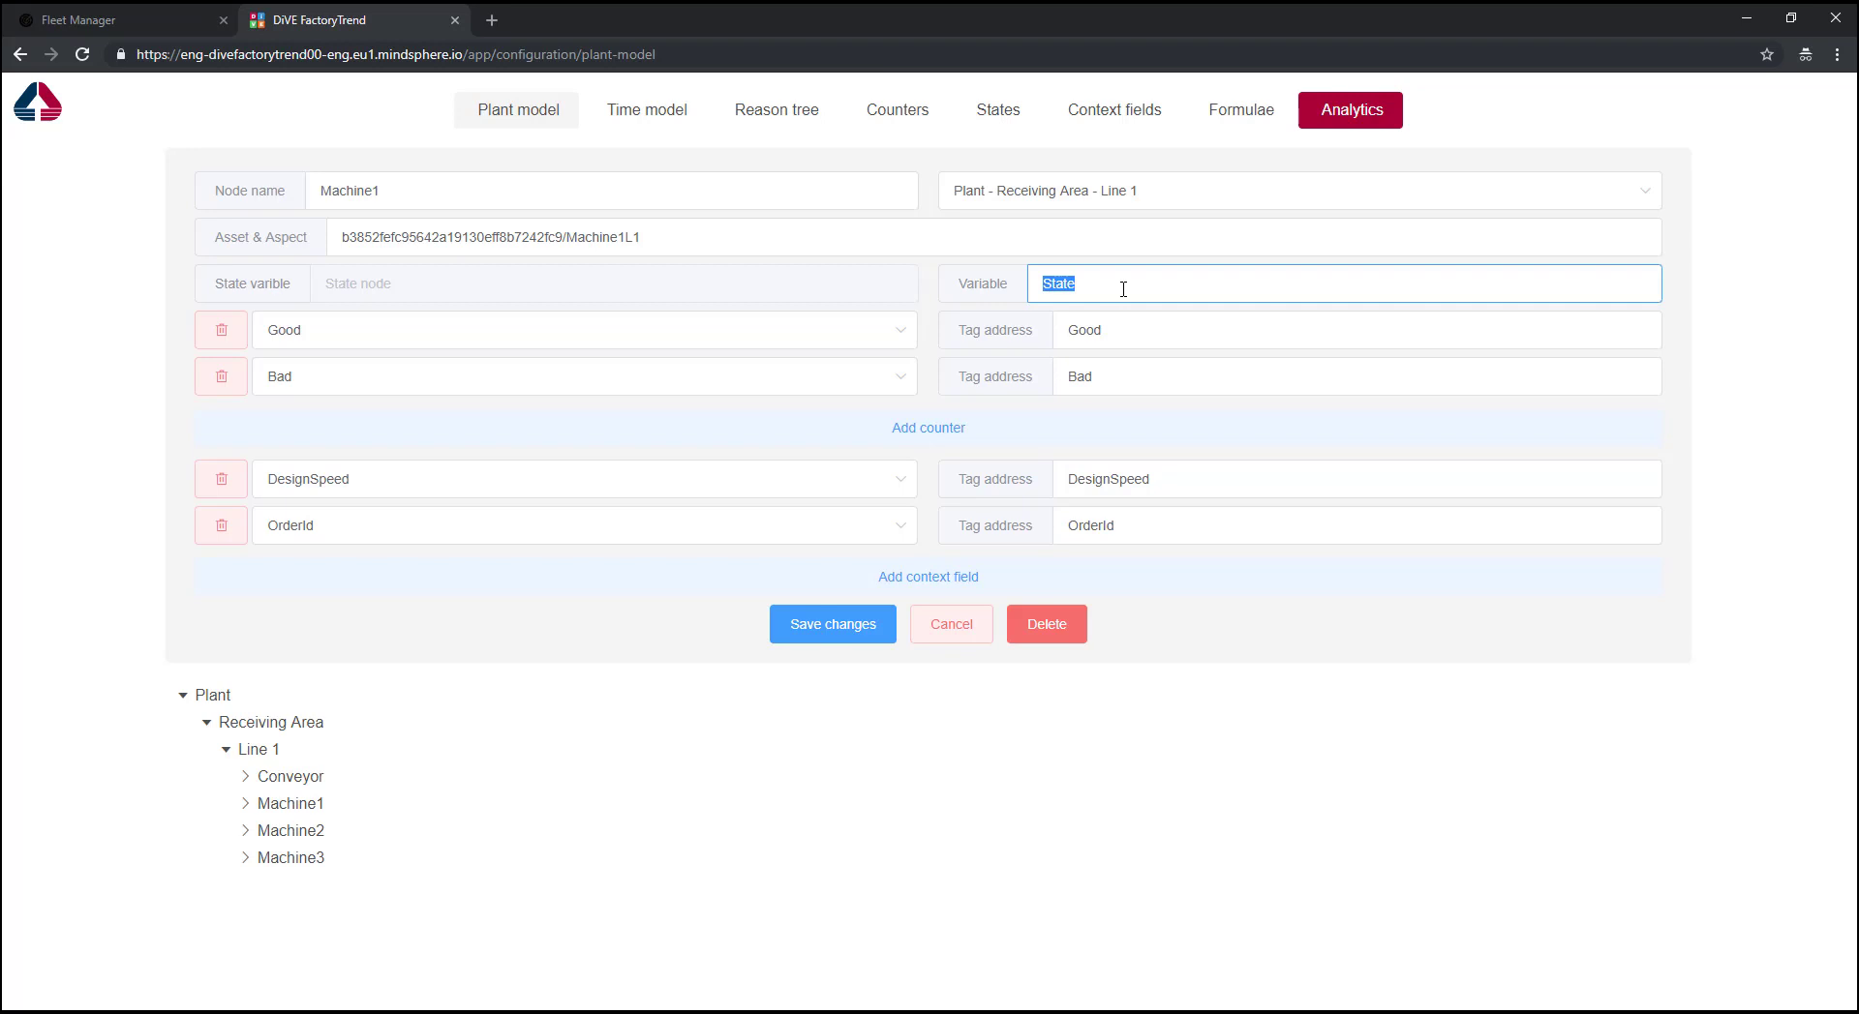
{"action": "left_click", "coordinate": [900, 344]}
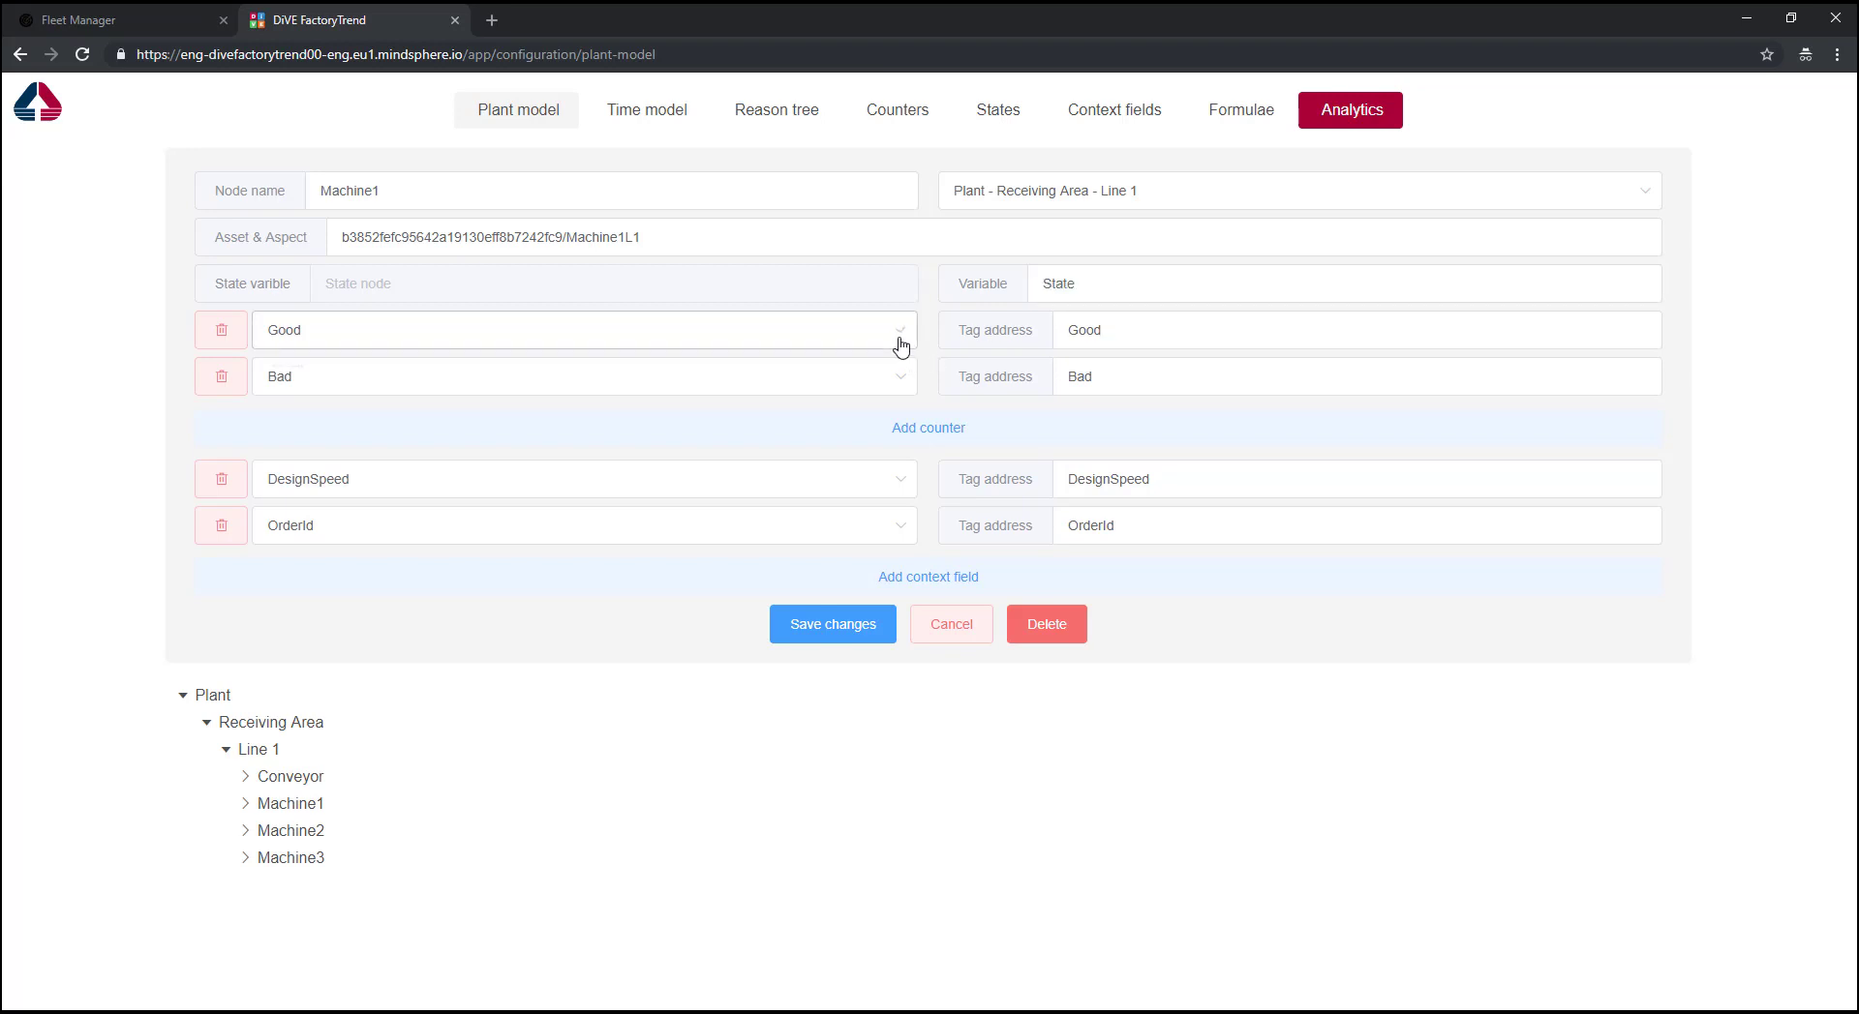
{"action": "left_click", "coordinate": [901, 345]}
{"action": "double_click", "coordinate": [1102, 330]}
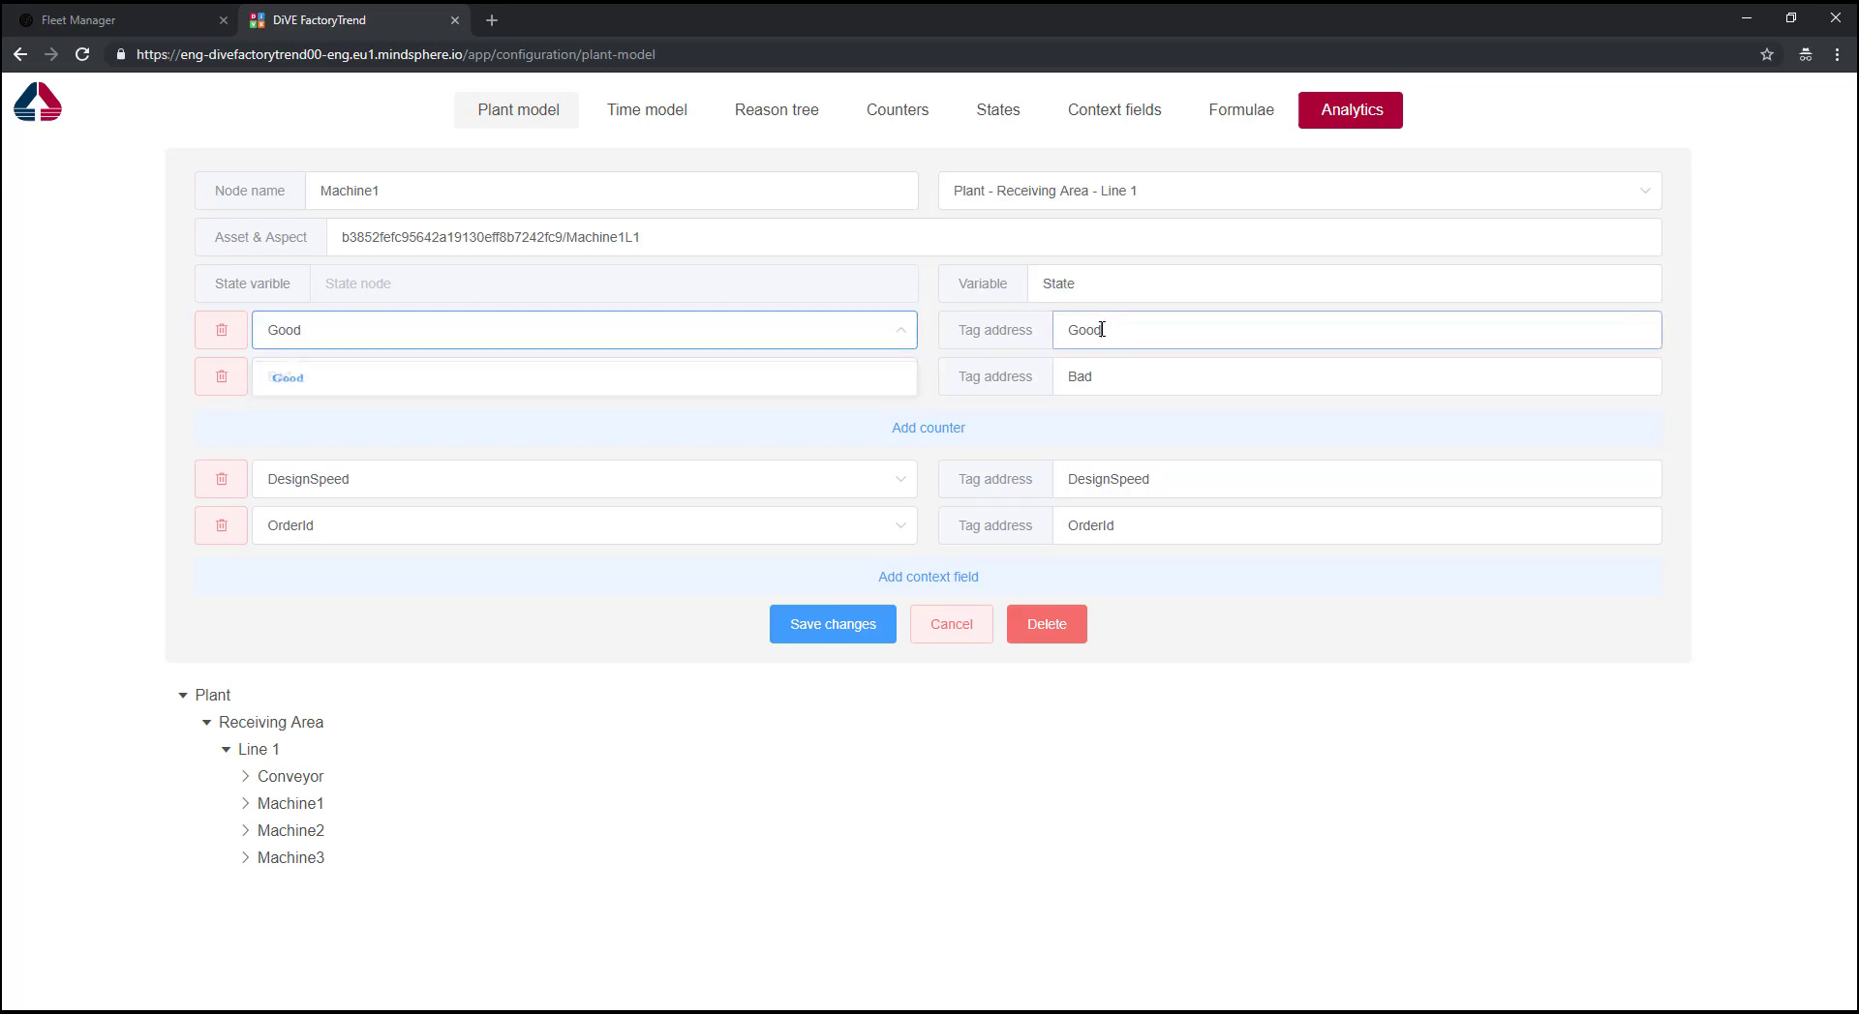
{"action": "left_click", "coordinate": [138, 26]}
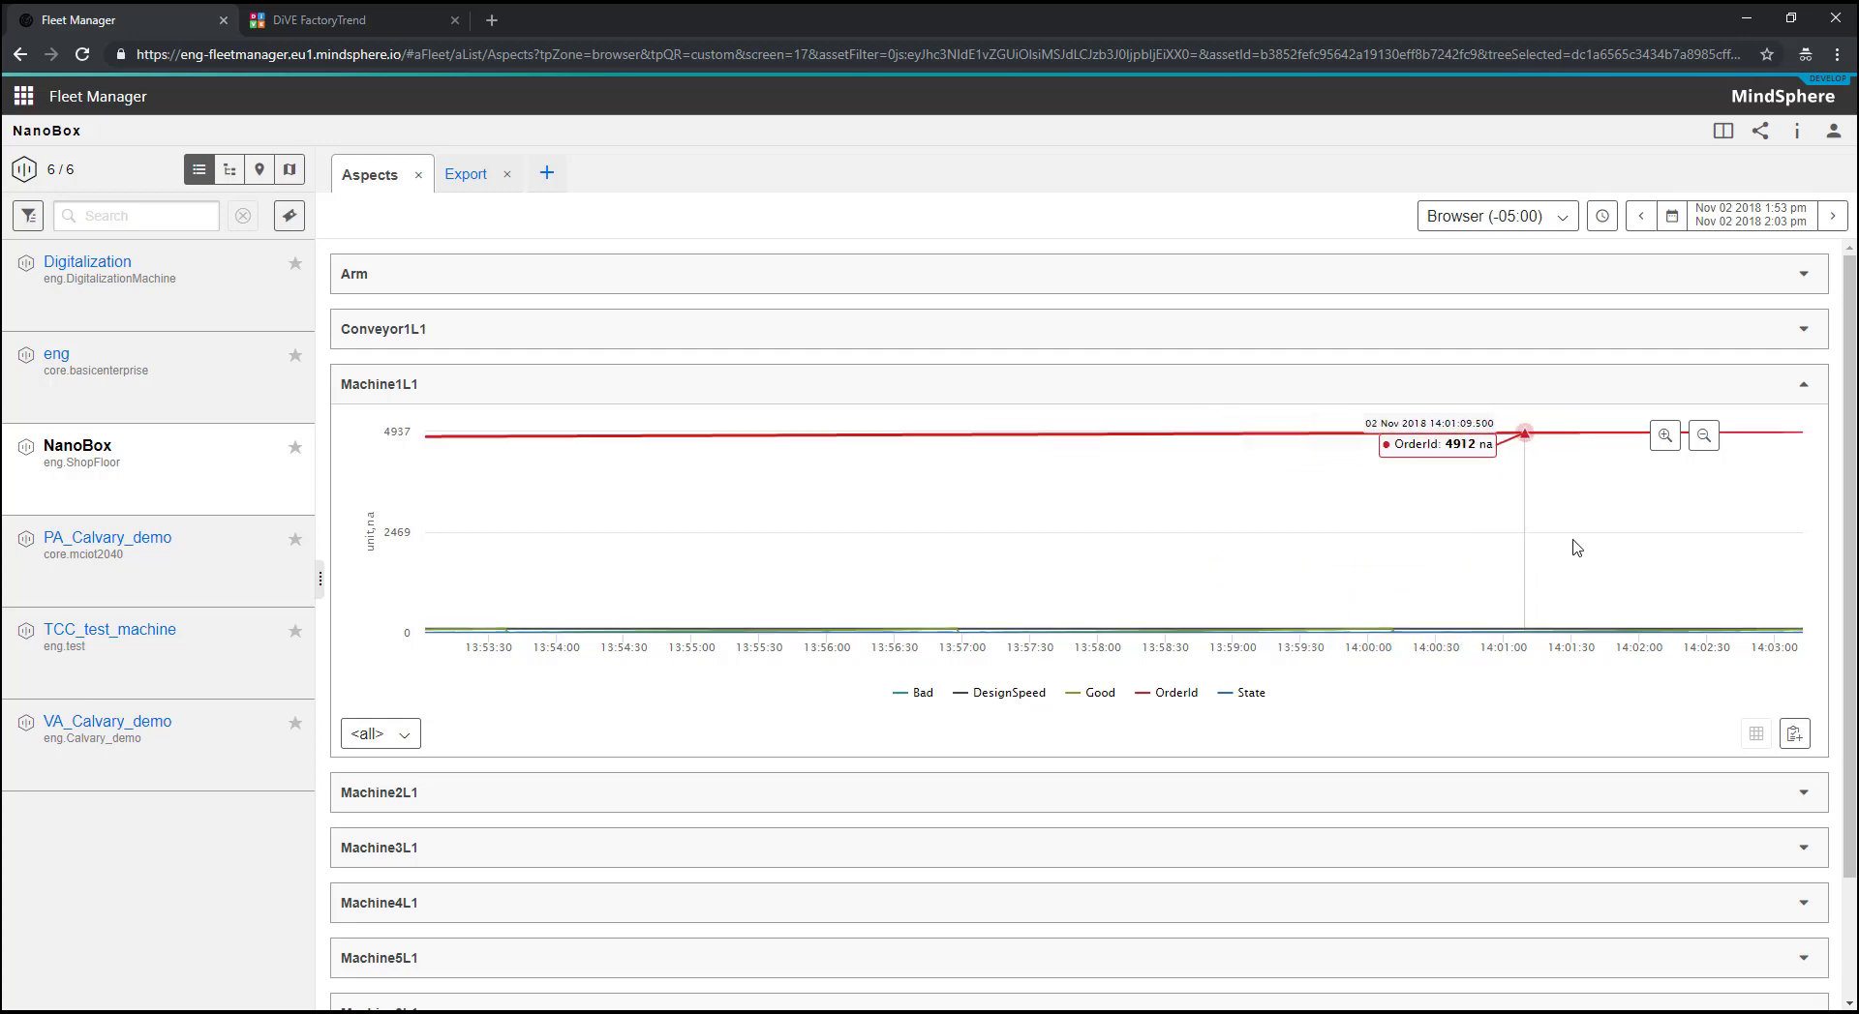
{"action": "left_click", "coordinate": [320, 20]}
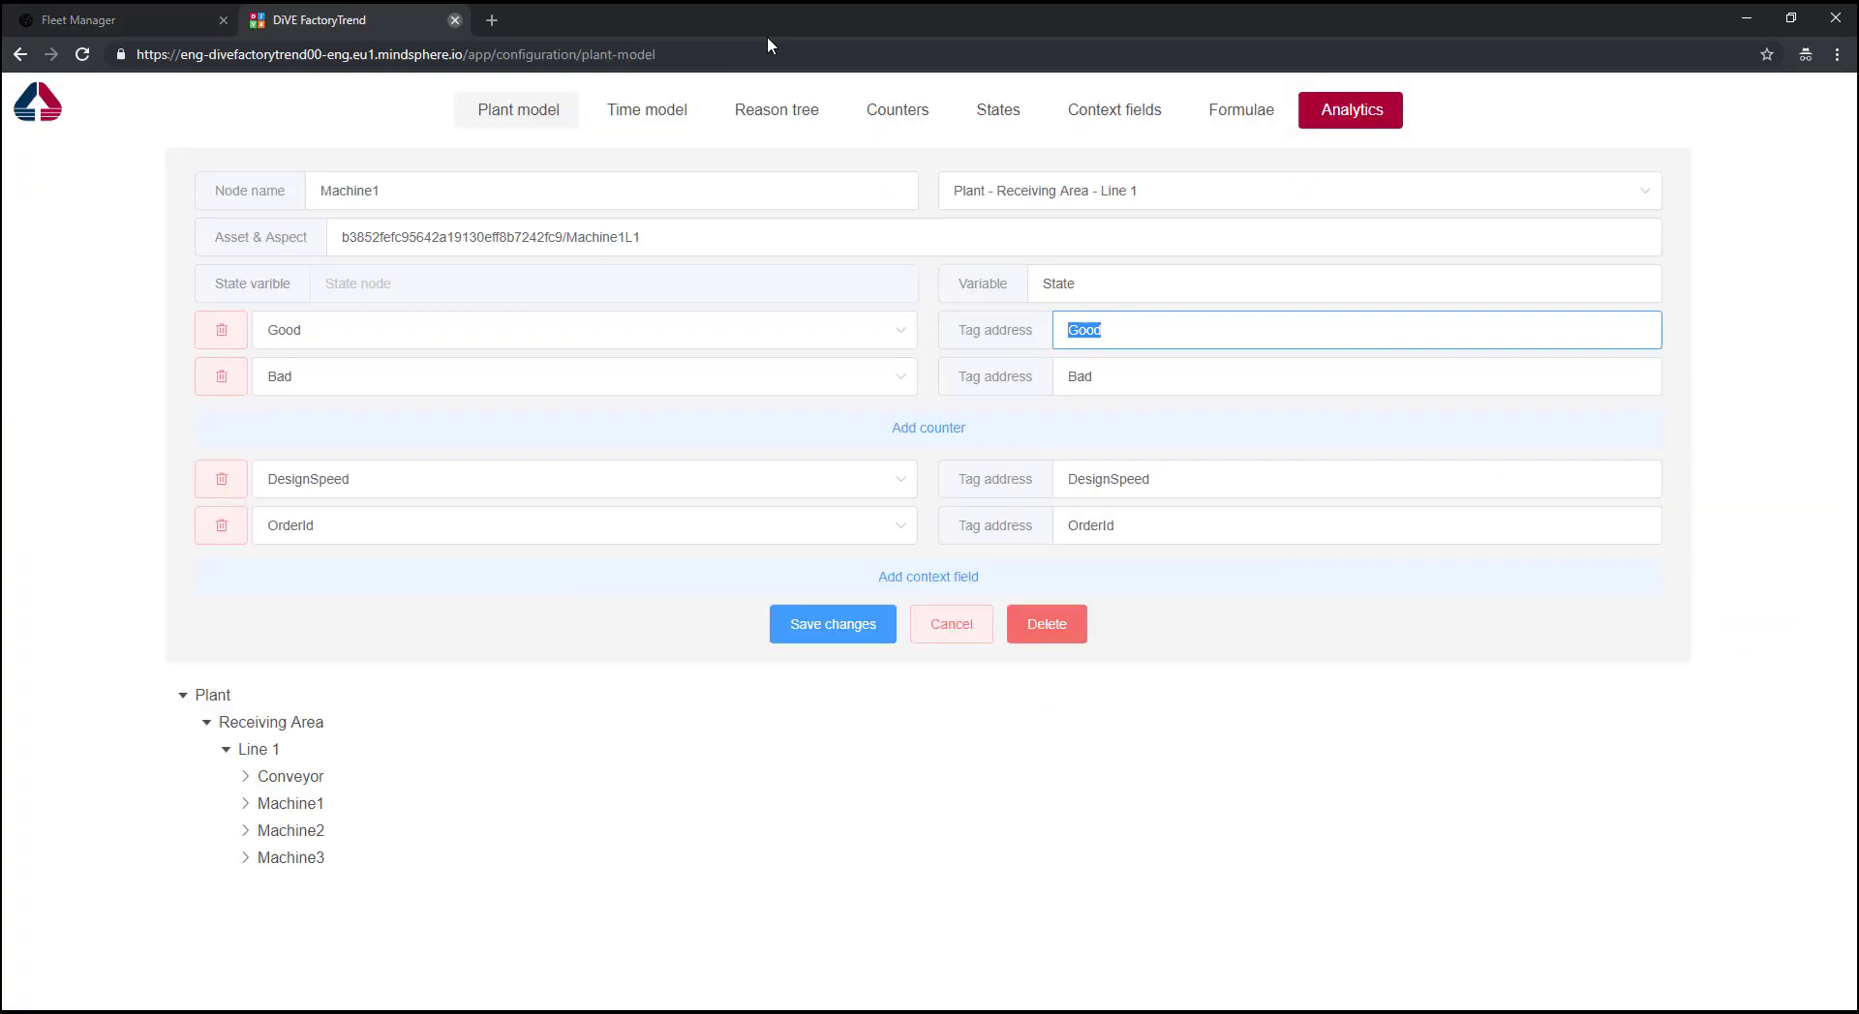
Show analytics for all nodes and scroll to the KPIs, e.g. Machine3's 18 % Quality.
{"action": "left_click", "coordinate": [1365, 121]}
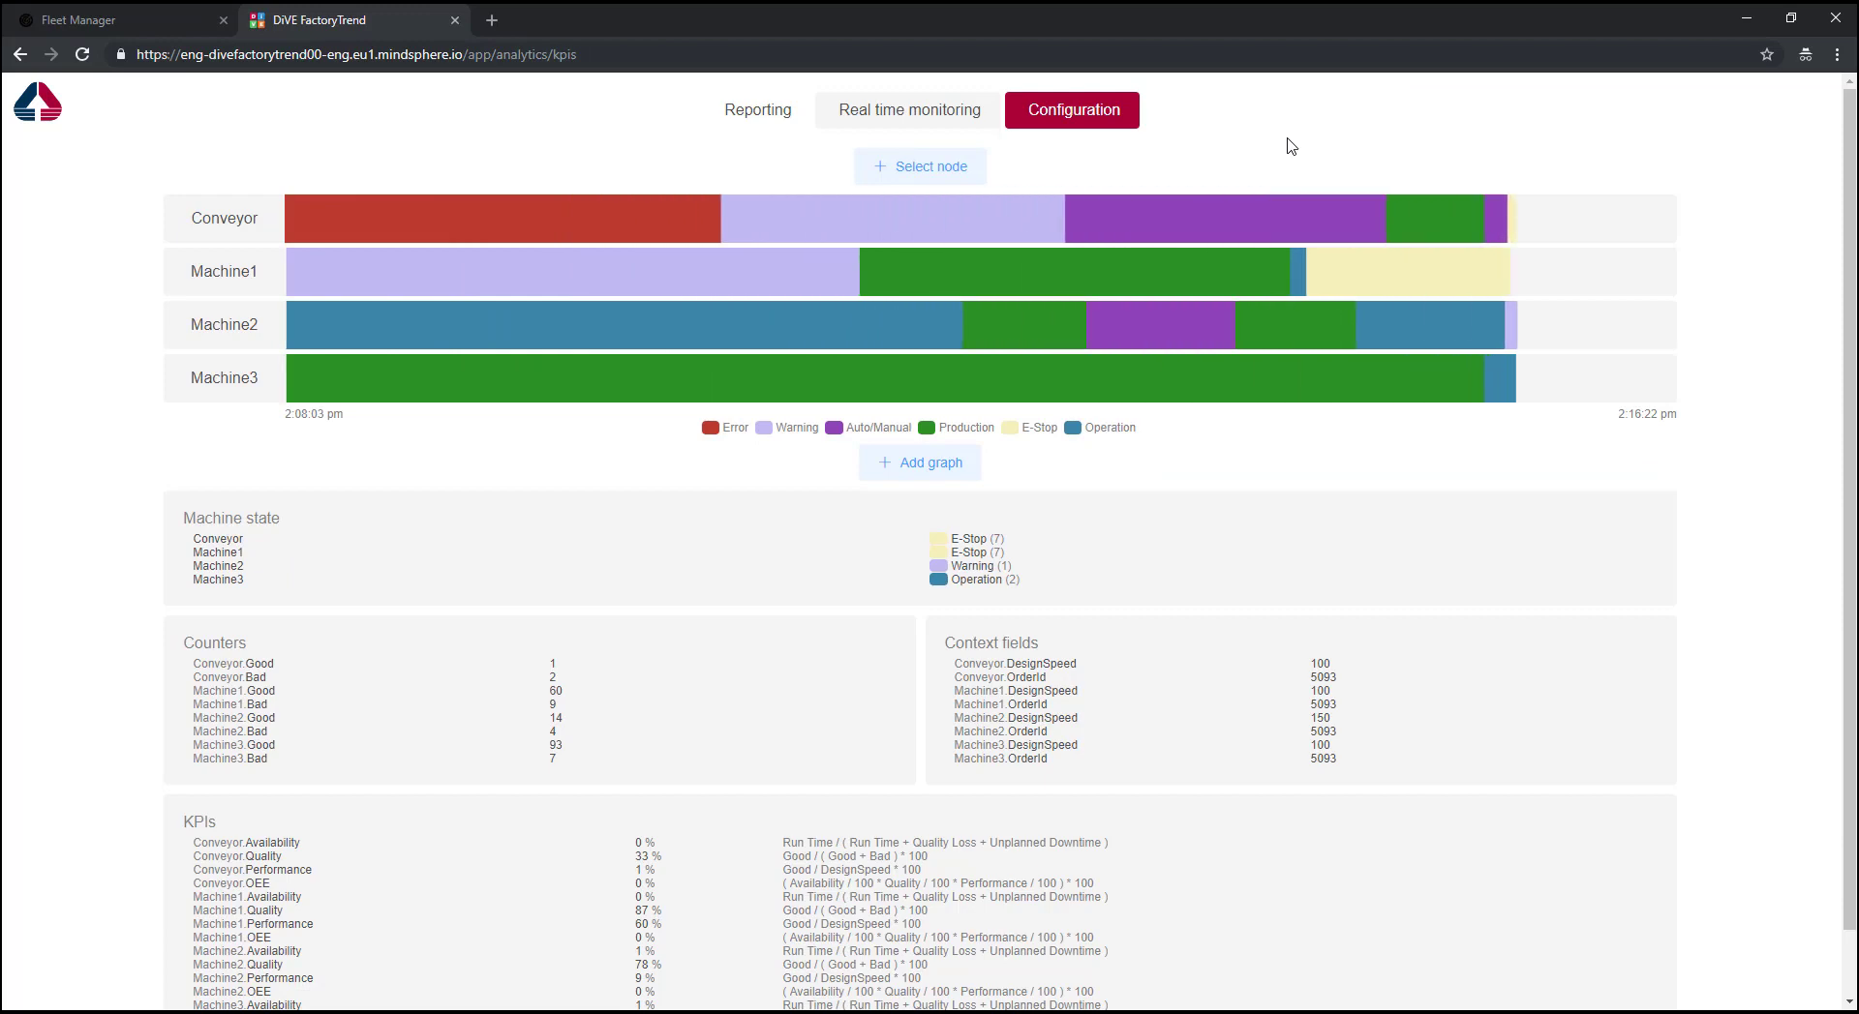
{"action": "left_click", "coordinate": [913, 163]}
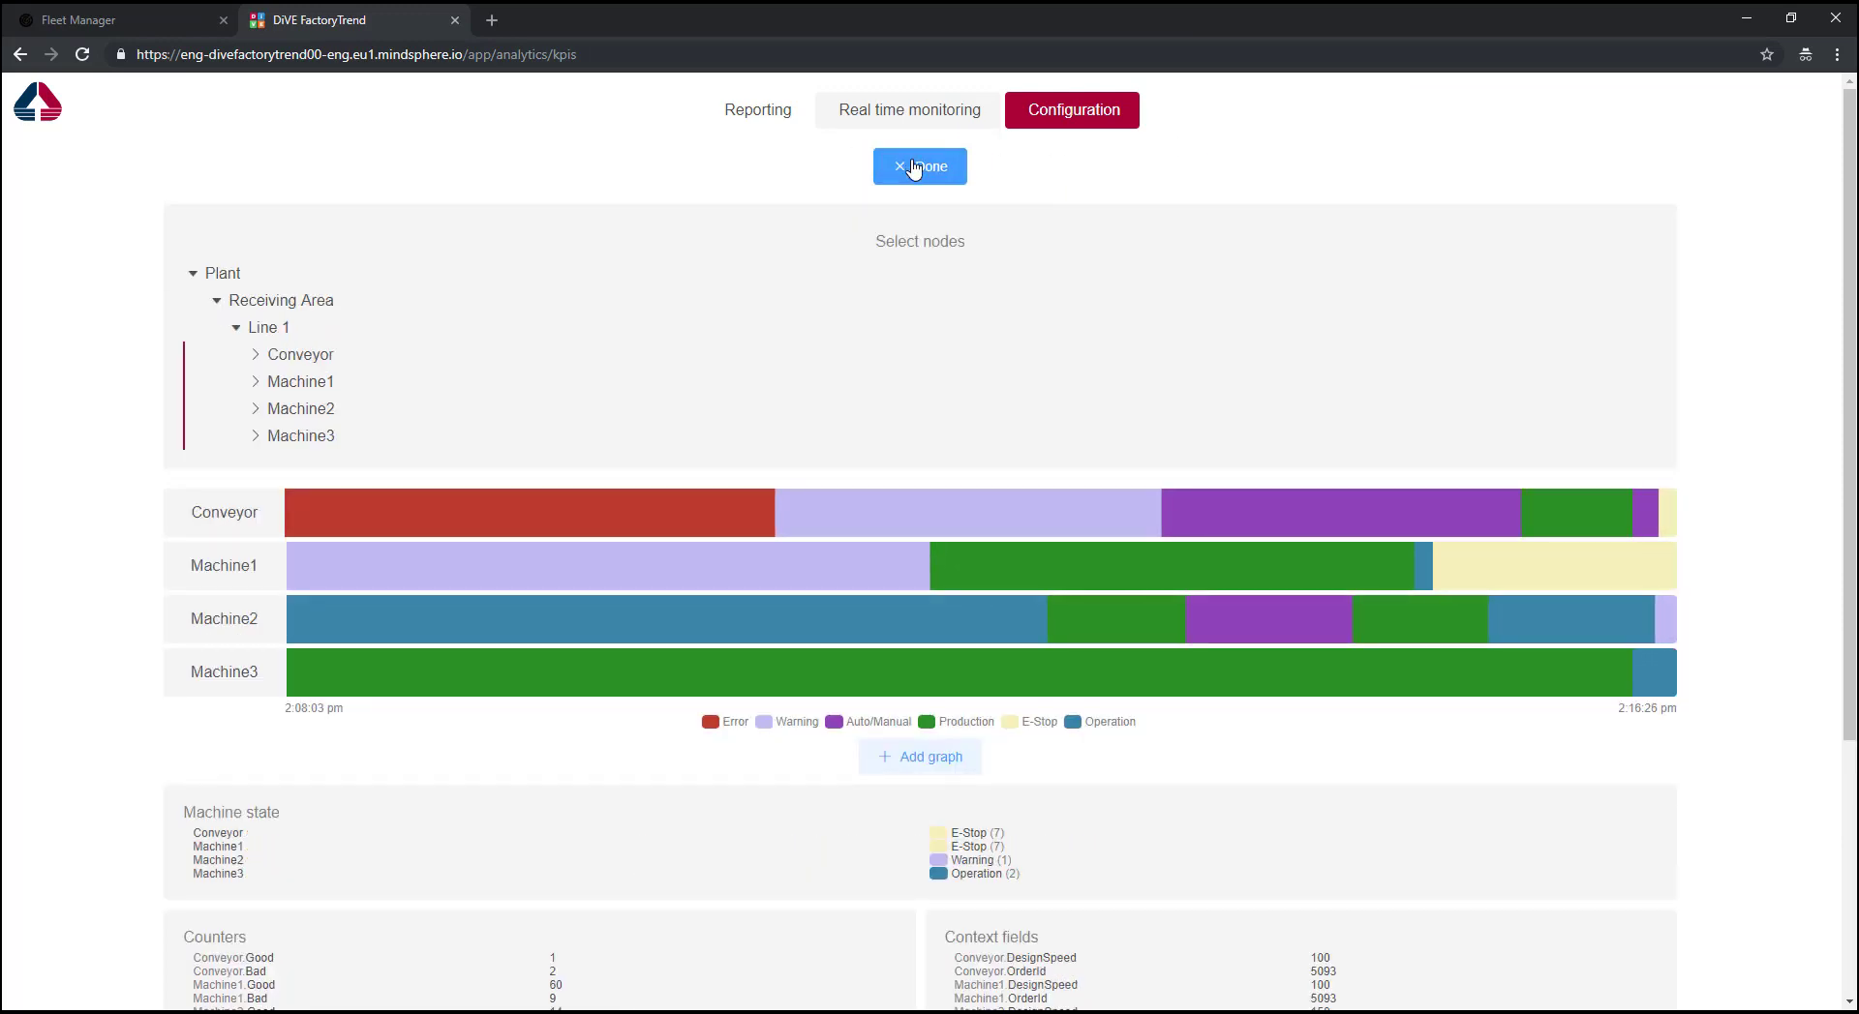
{"action": "left_click", "coordinate": [913, 166]}
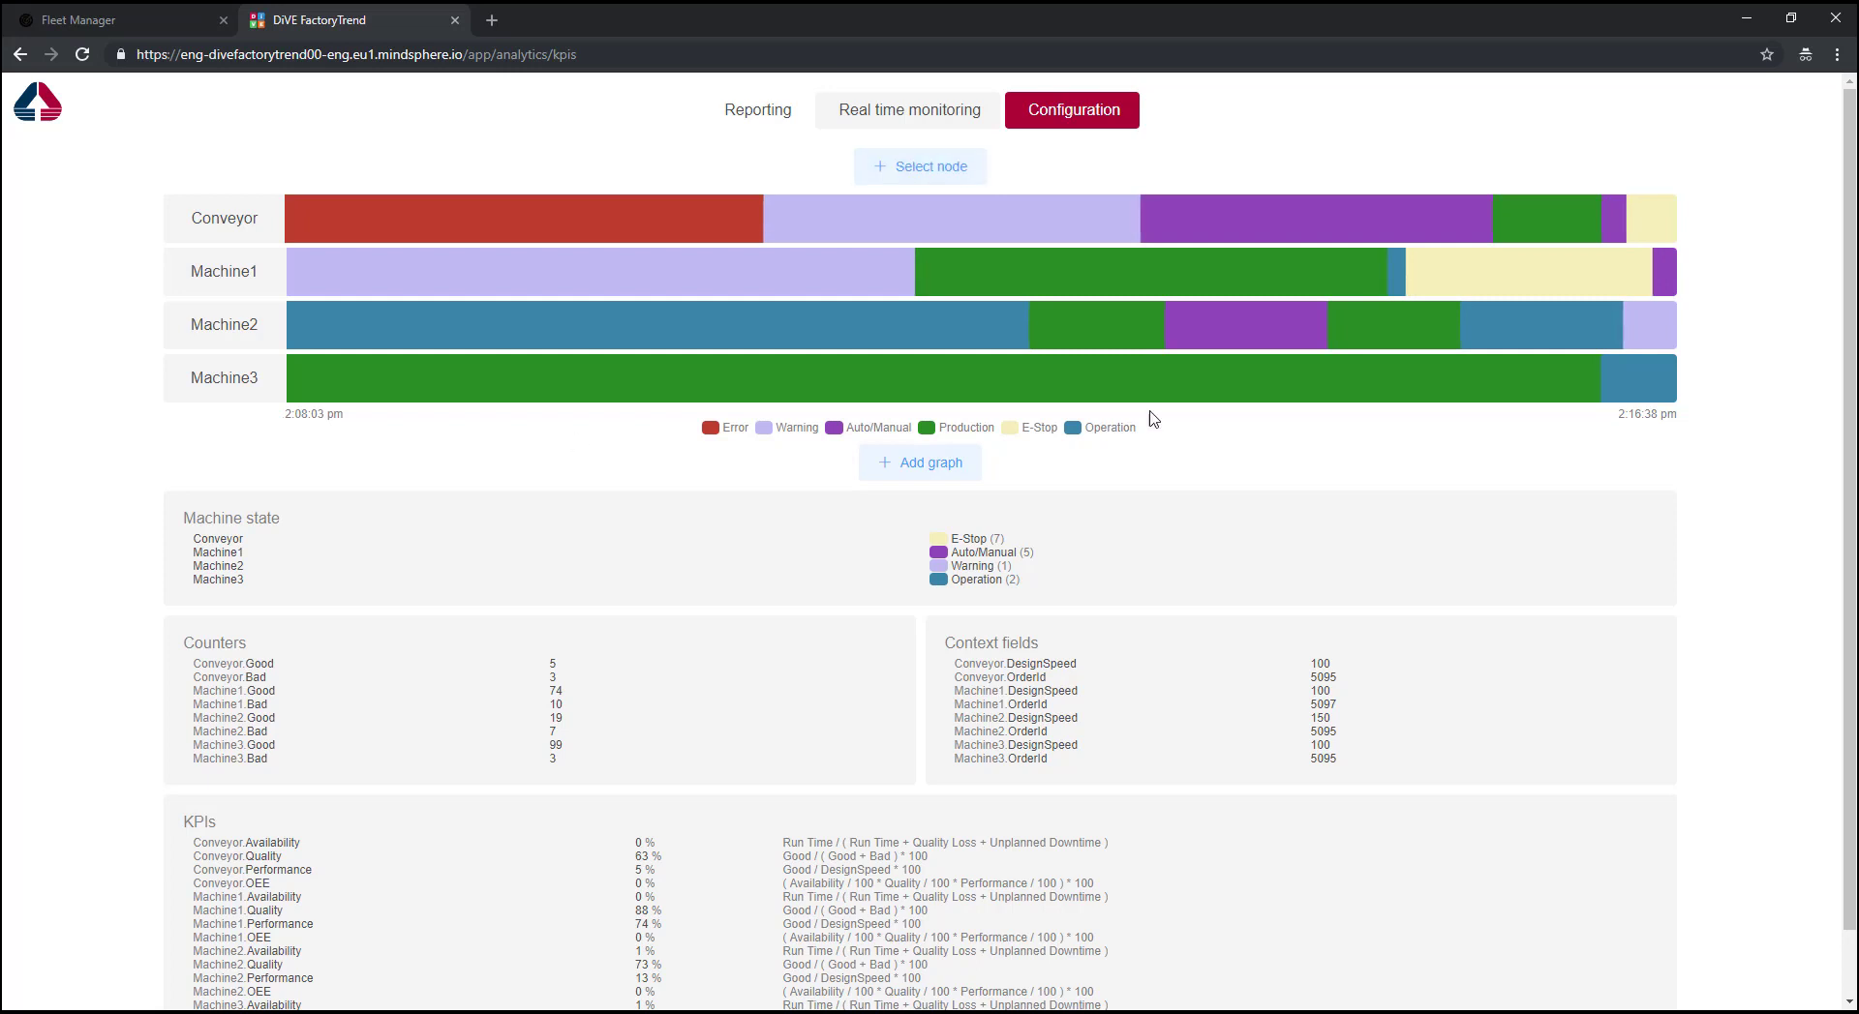
{"action": "scroll", "coordinate": [791, 519], "scroll_direction": "down", "scroll_amount": 1}
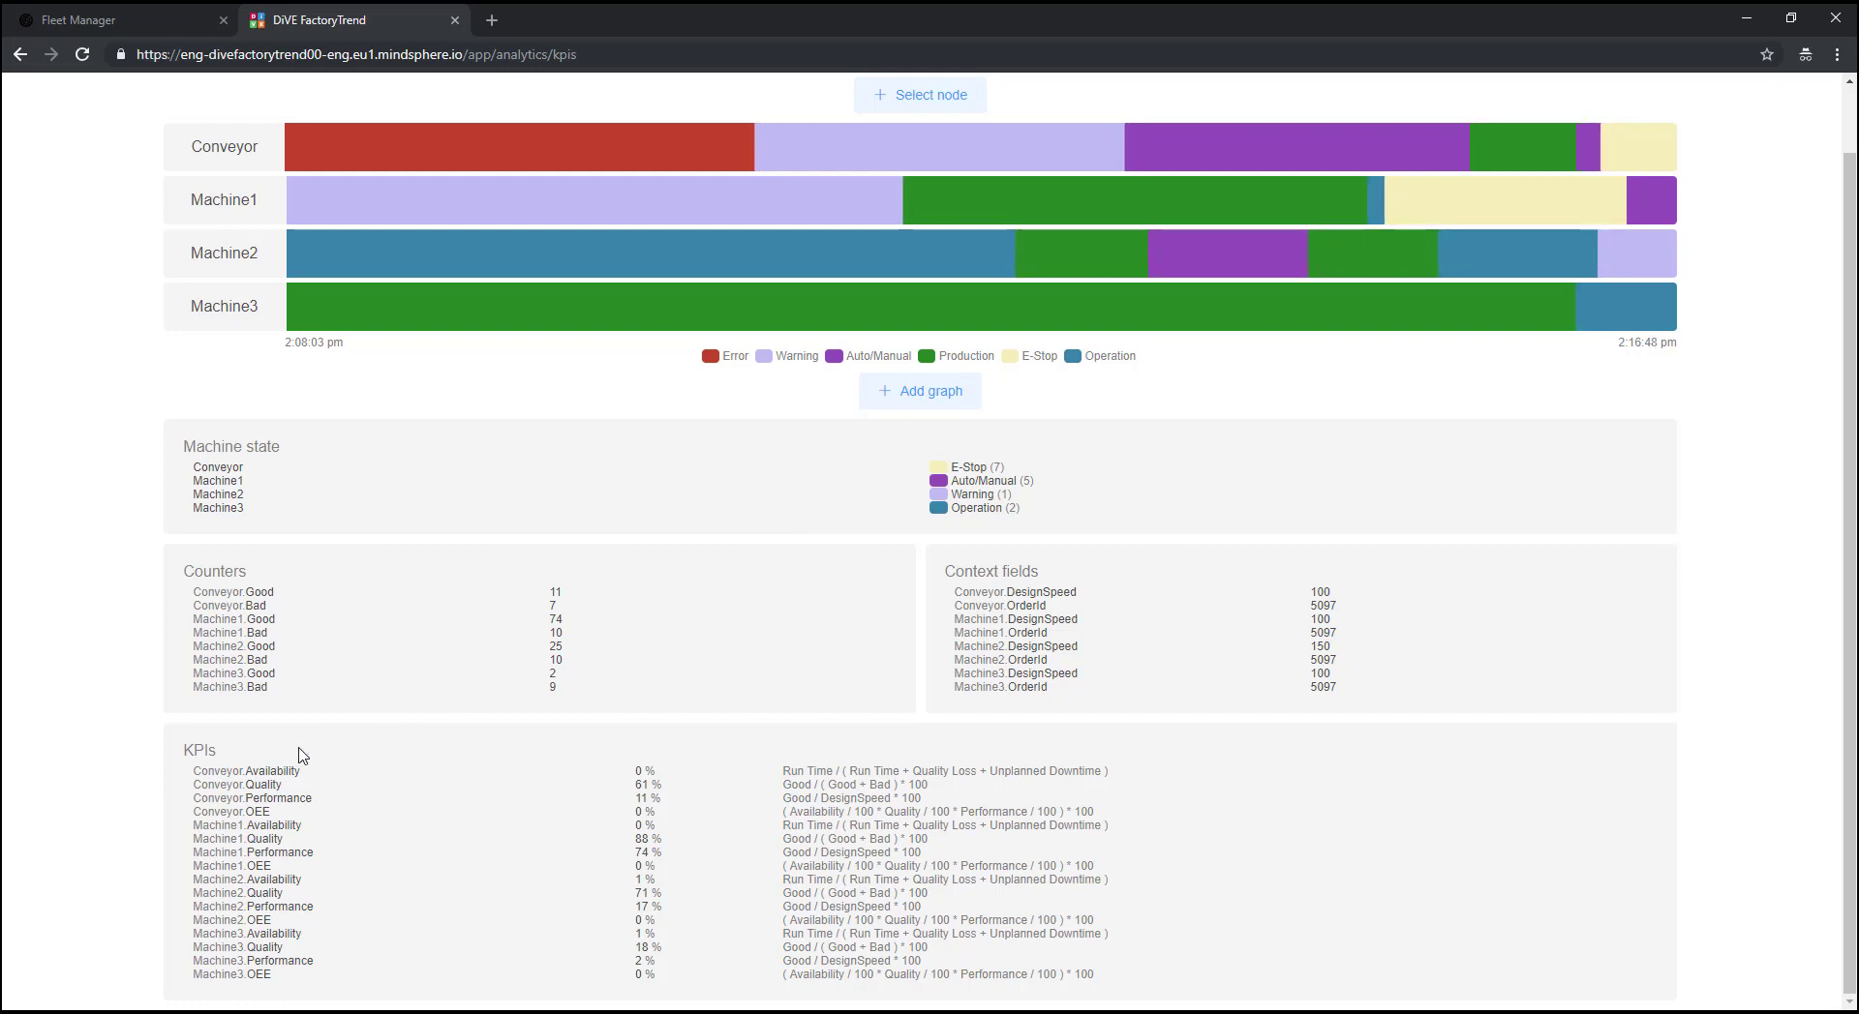
Add and save gauges for the Conveyor's Availability, Quality, Performance and OEE.
{"action": "left_click", "coordinate": [971, 398]}
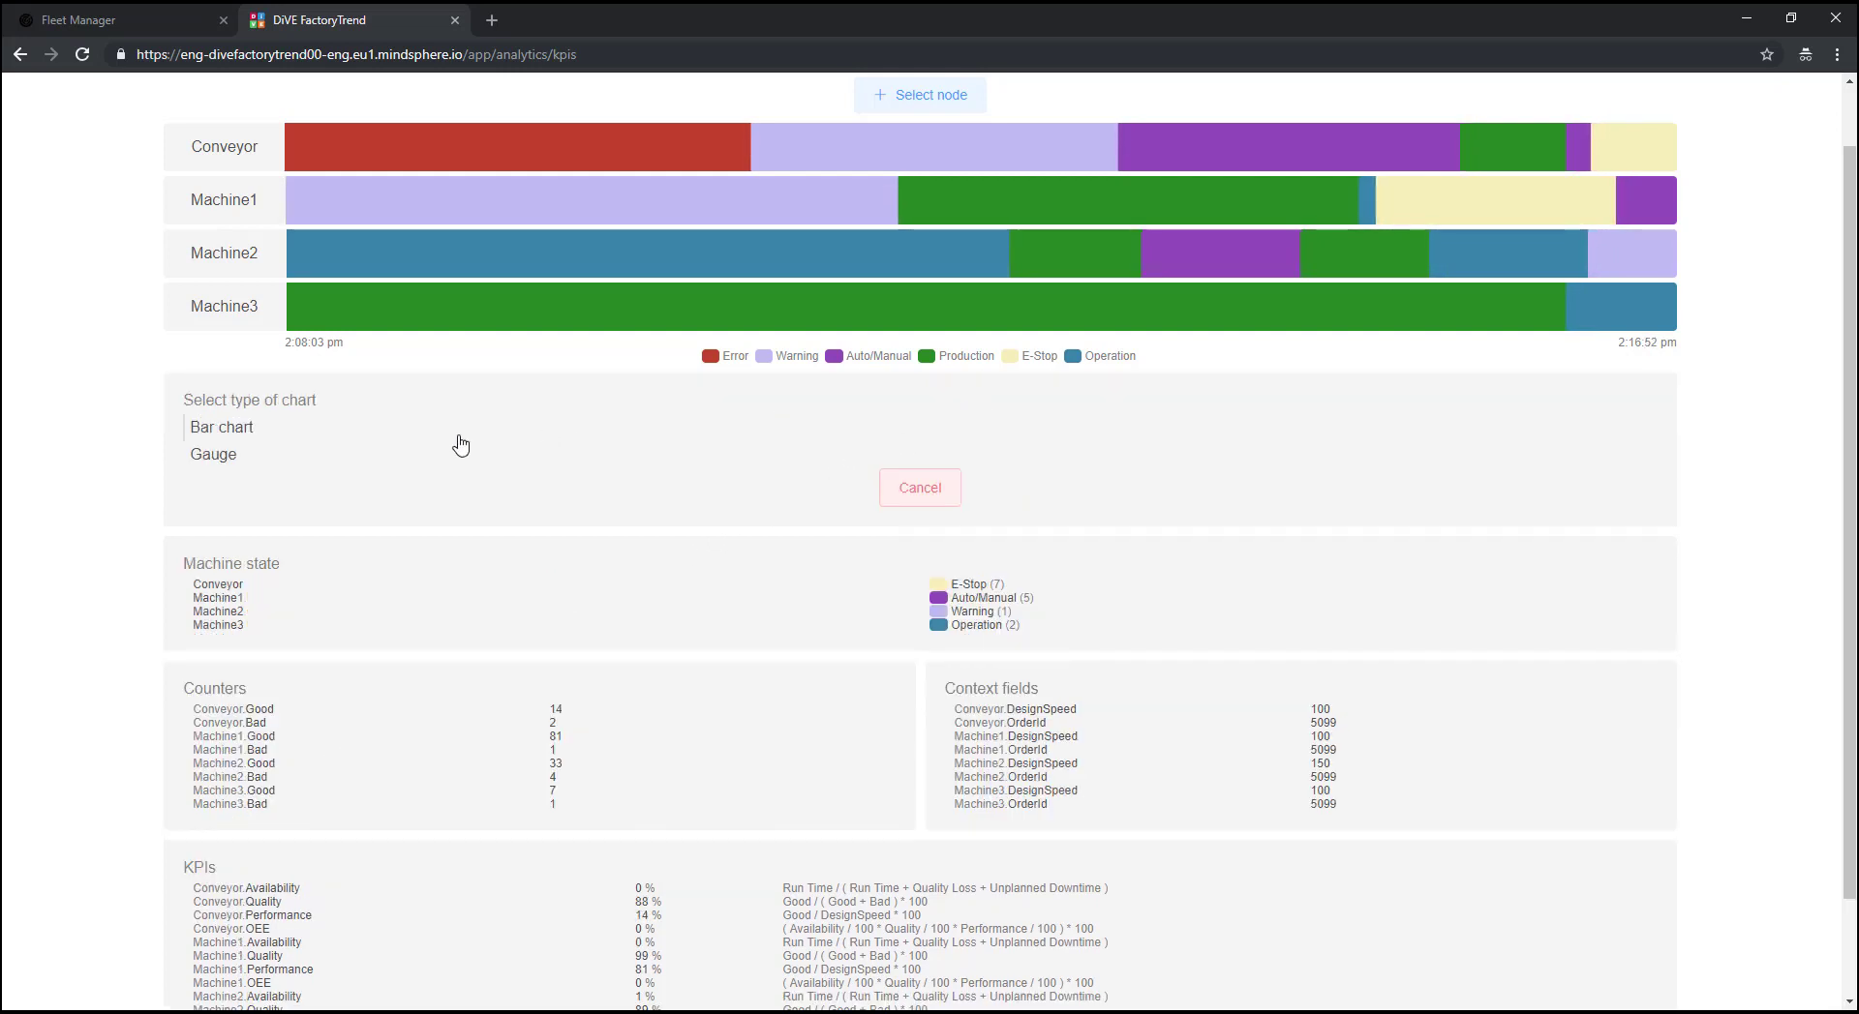
{"action": "left_click", "coordinate": [451, 465]}
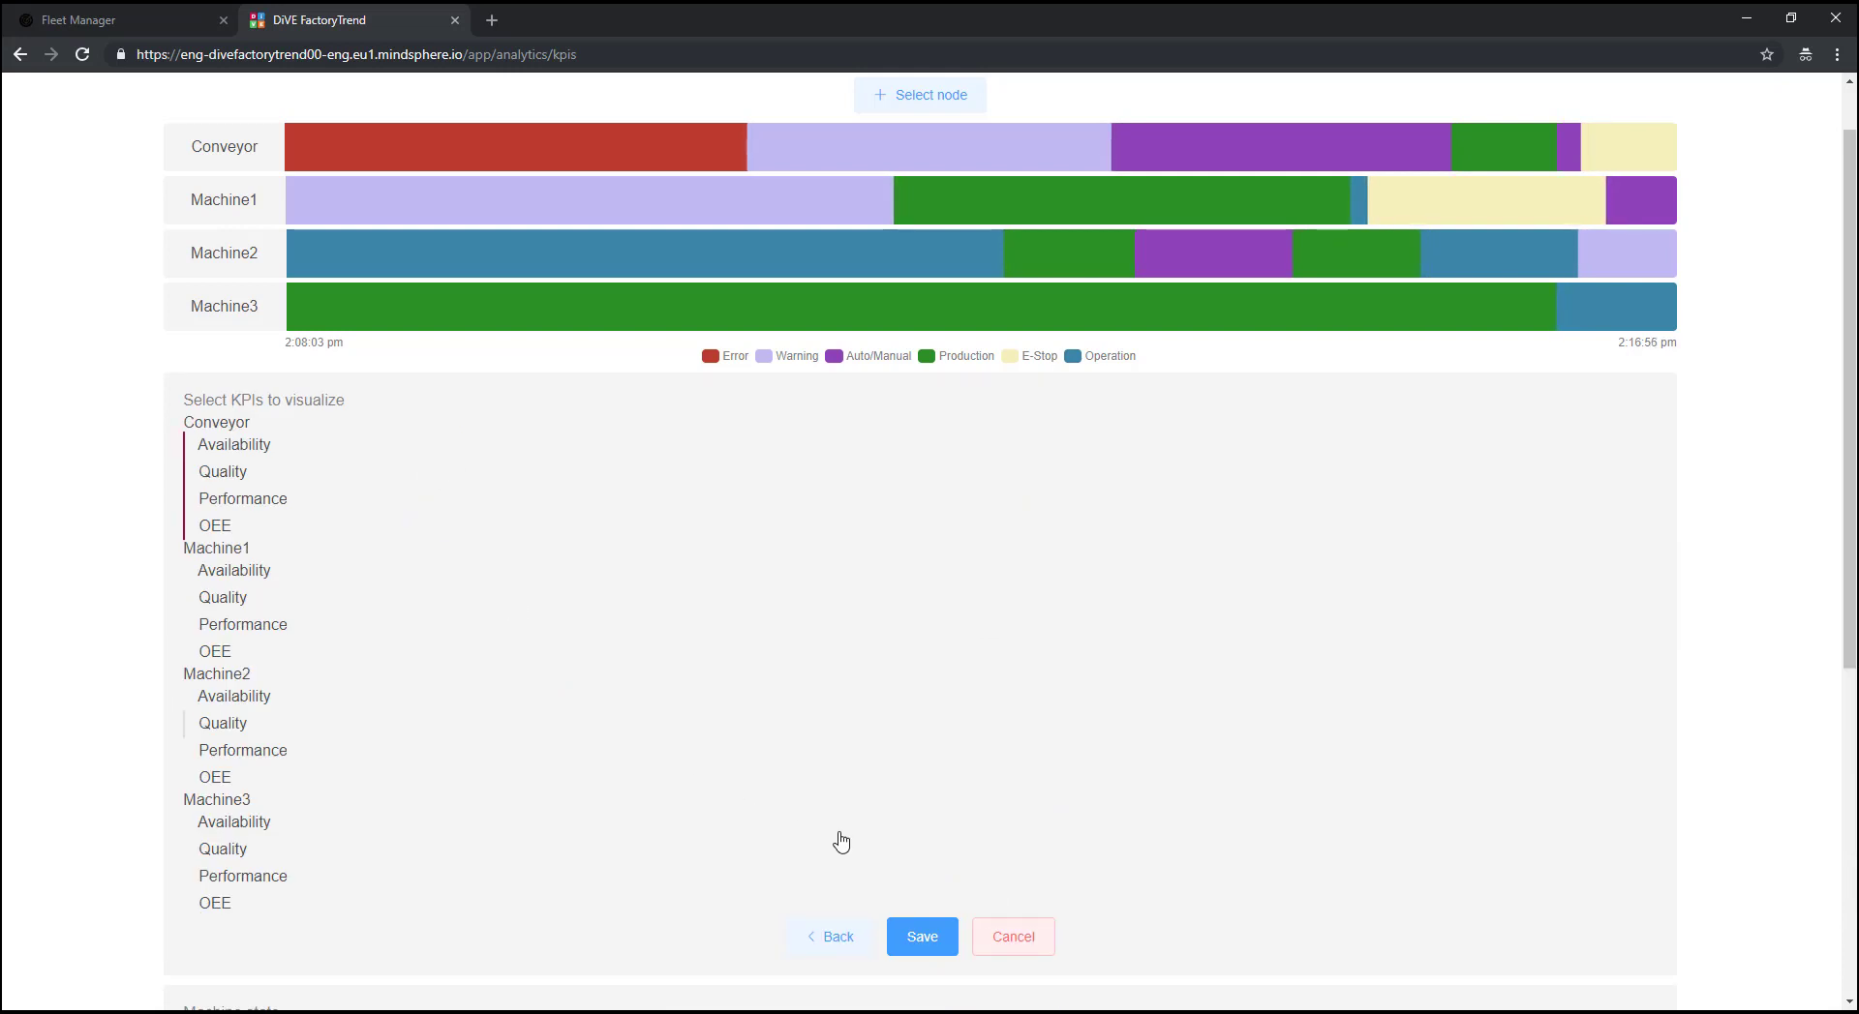
{"action": "left_click", "coordinate": [923, 938]}
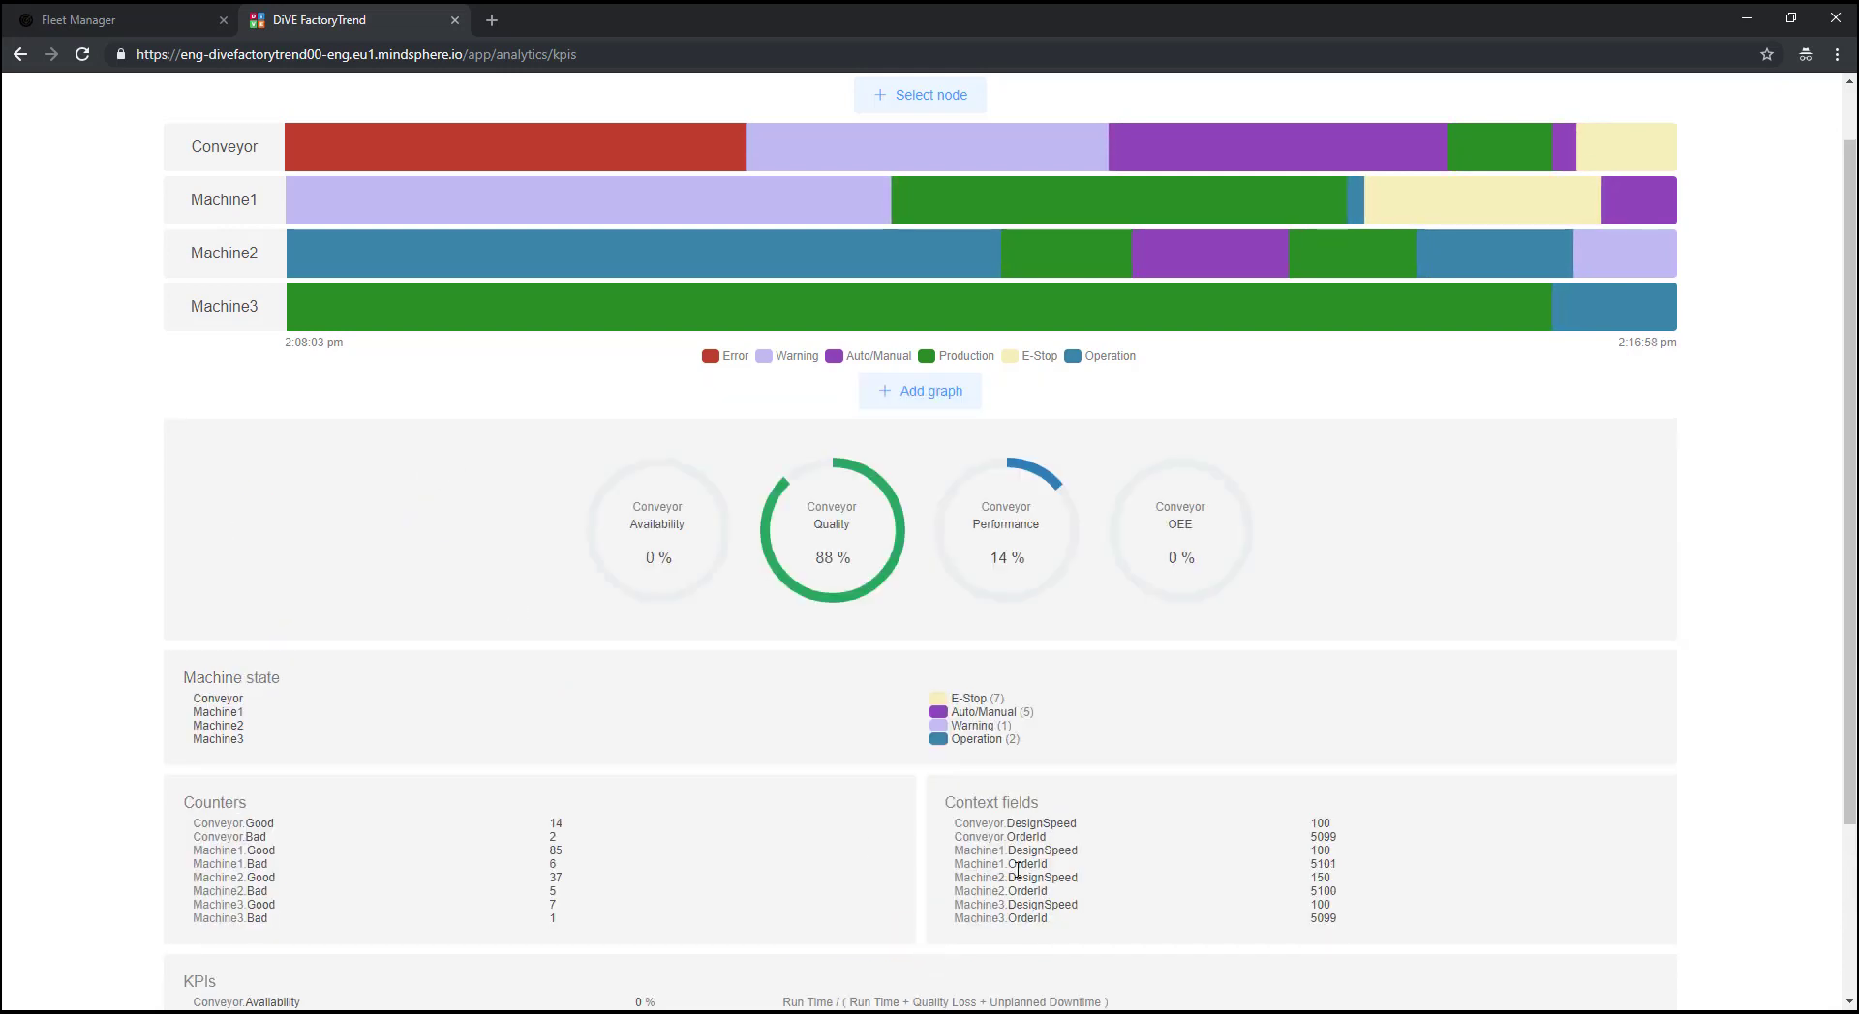
{"action": "scroll", "coordinate": [1274, 643], "scroll_direction": "up", "scroll_amount": 2}
Add a 'Total pieces' formula defined as Good + Bad and save it.
{"action": "left_click", "coordinate": [1089, 124]}
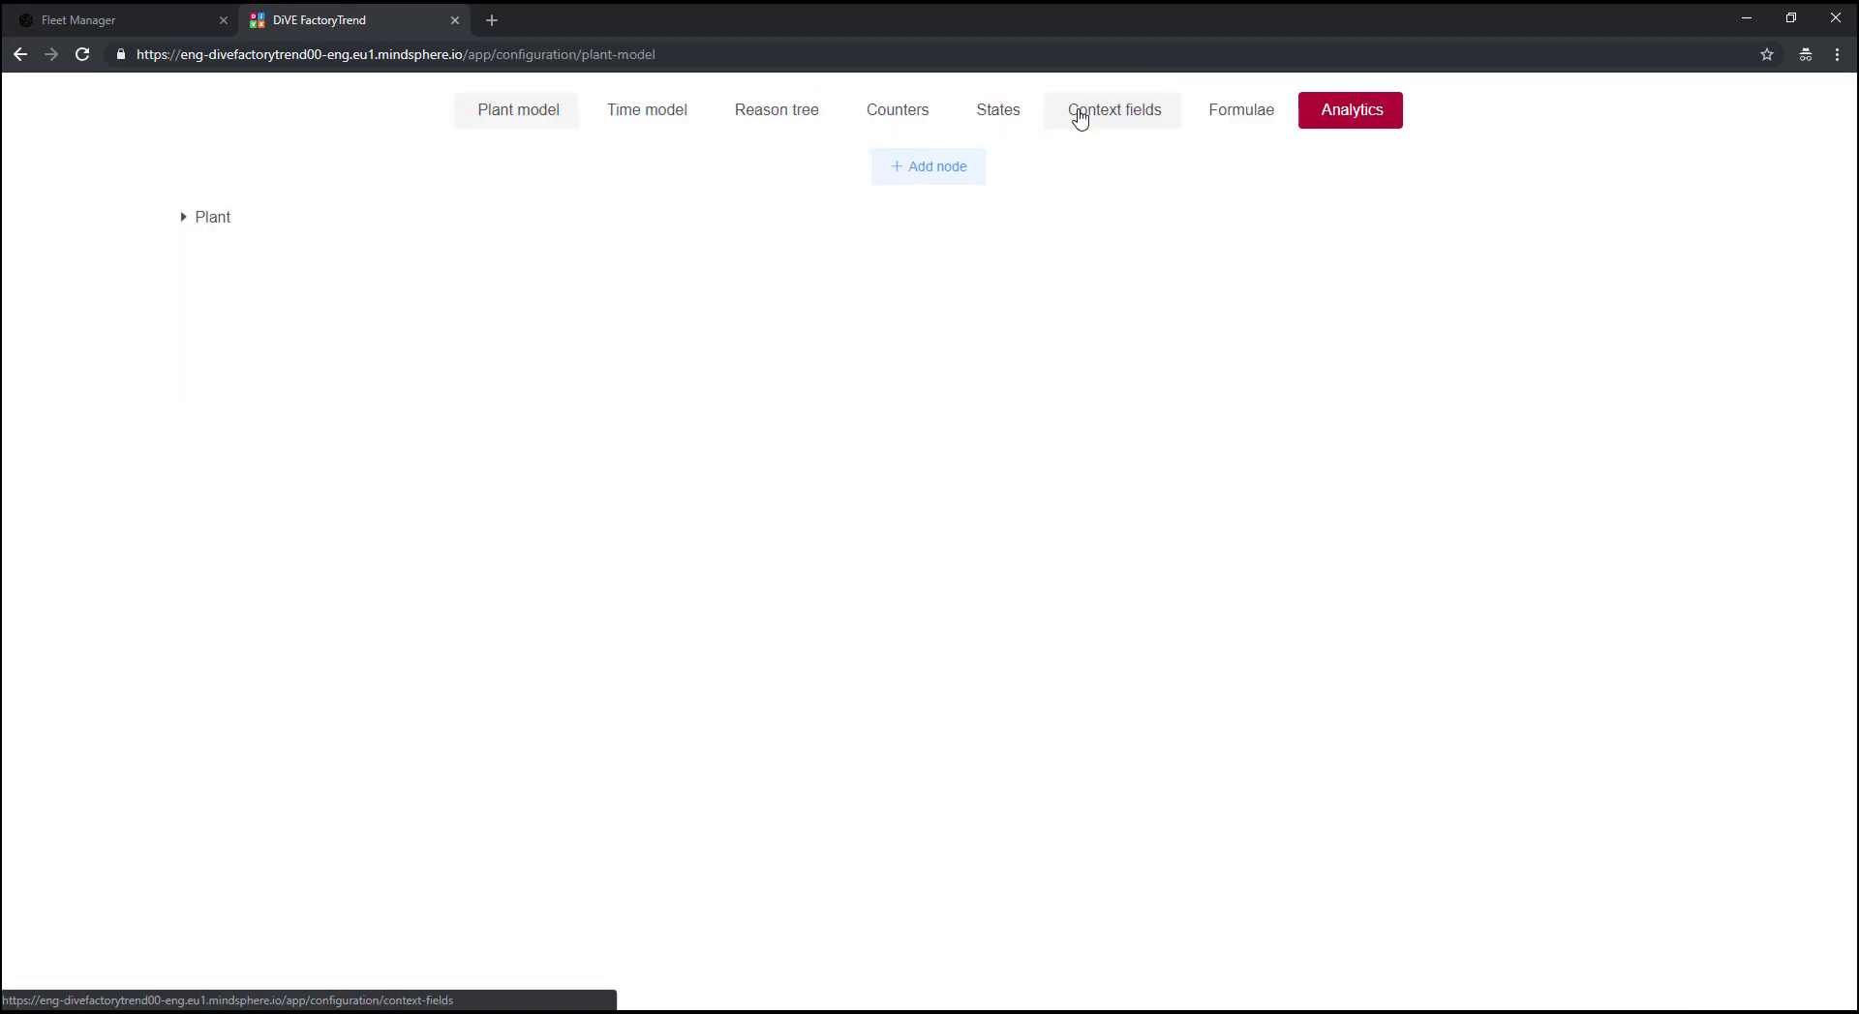
{"action": "left_click", "coordinate": [1231, 126]}
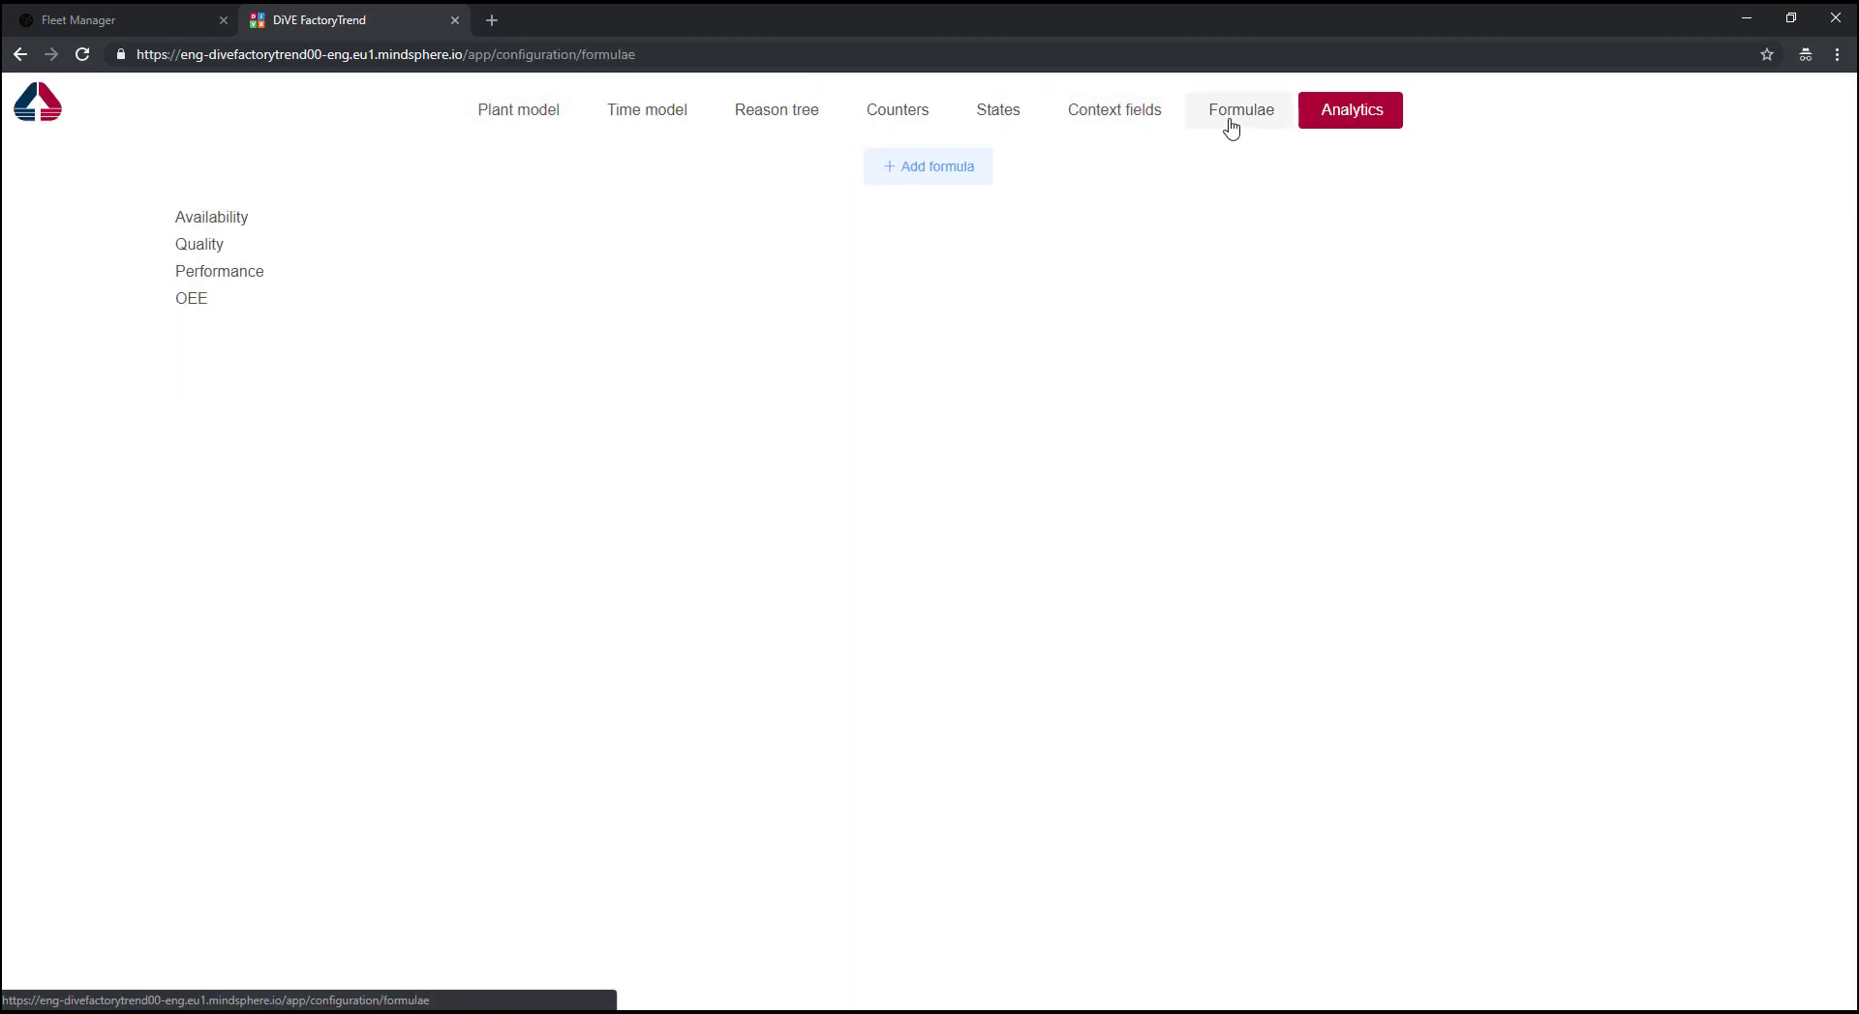
{"action": "left_click", "coordinate": [903, 169]}
{"action": "left_click", "coordinate": [592, 197]}
{"action": "type", "text": "Total pieces"}
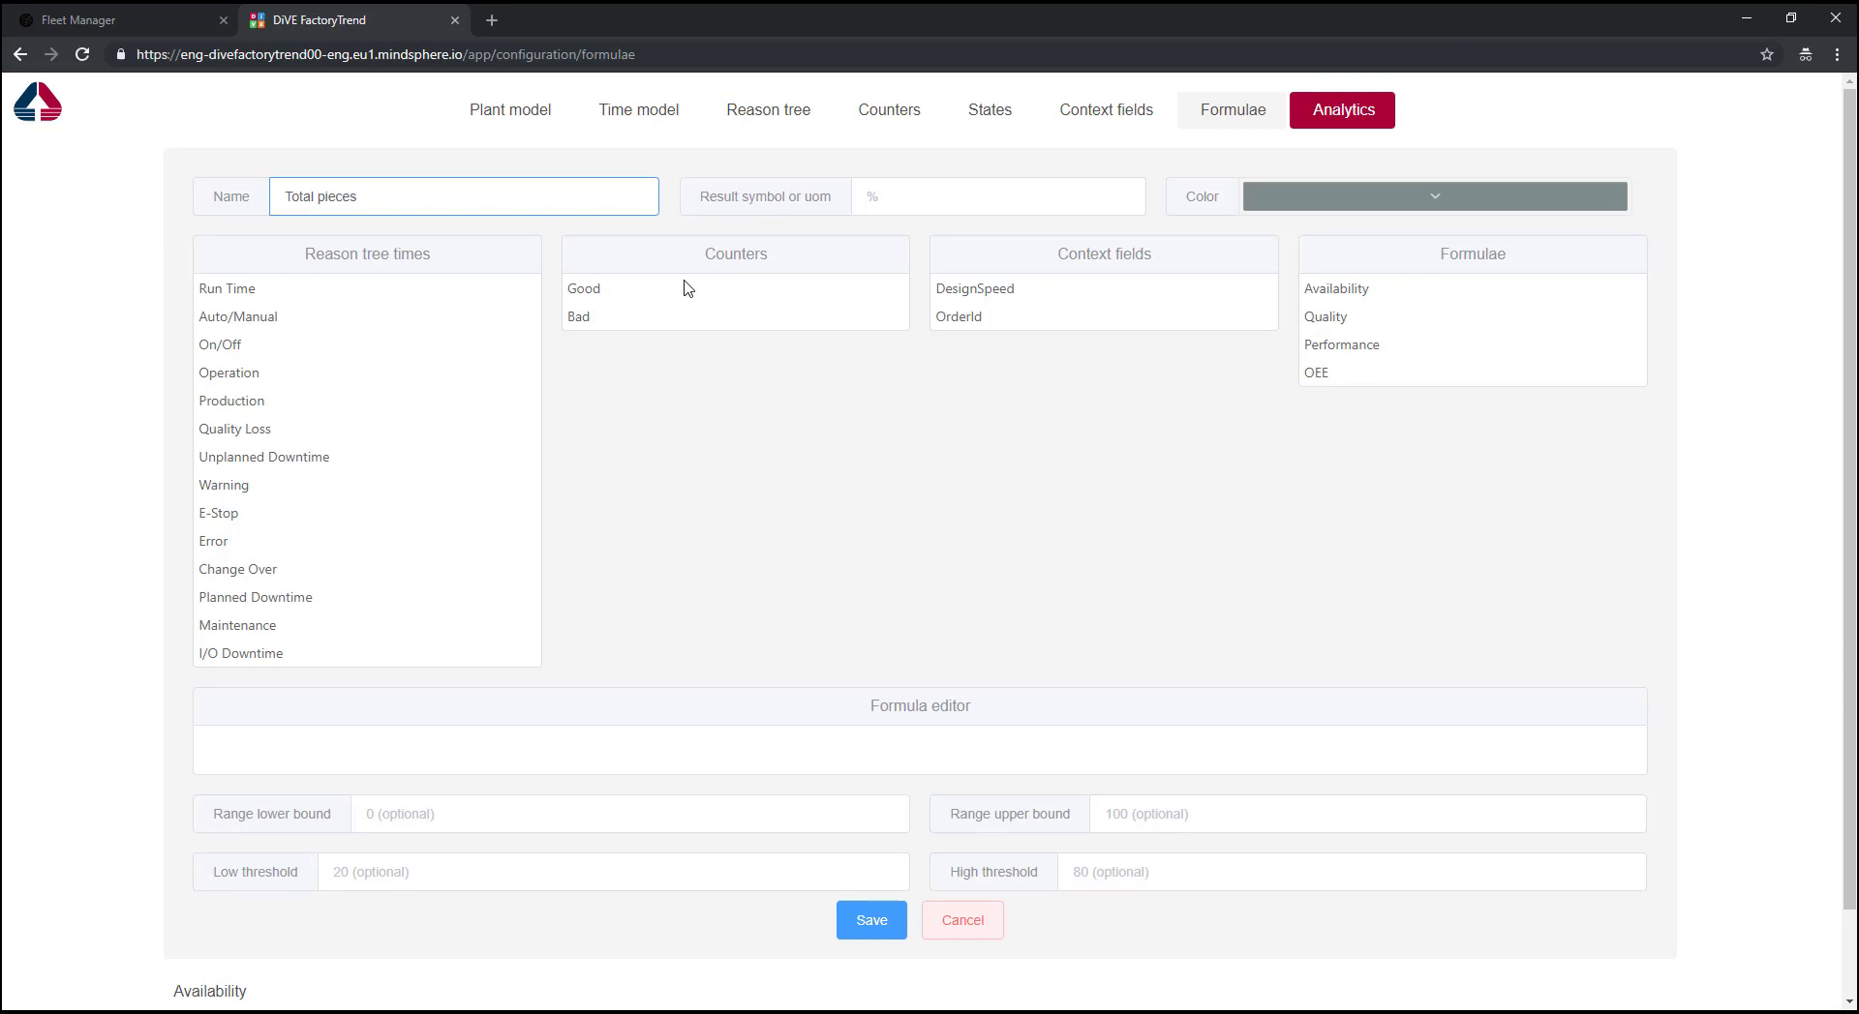
{"action": "left_click", "coordinate": [727, 290]}
{"action": "left_click", "coordinate": [418, 753]}
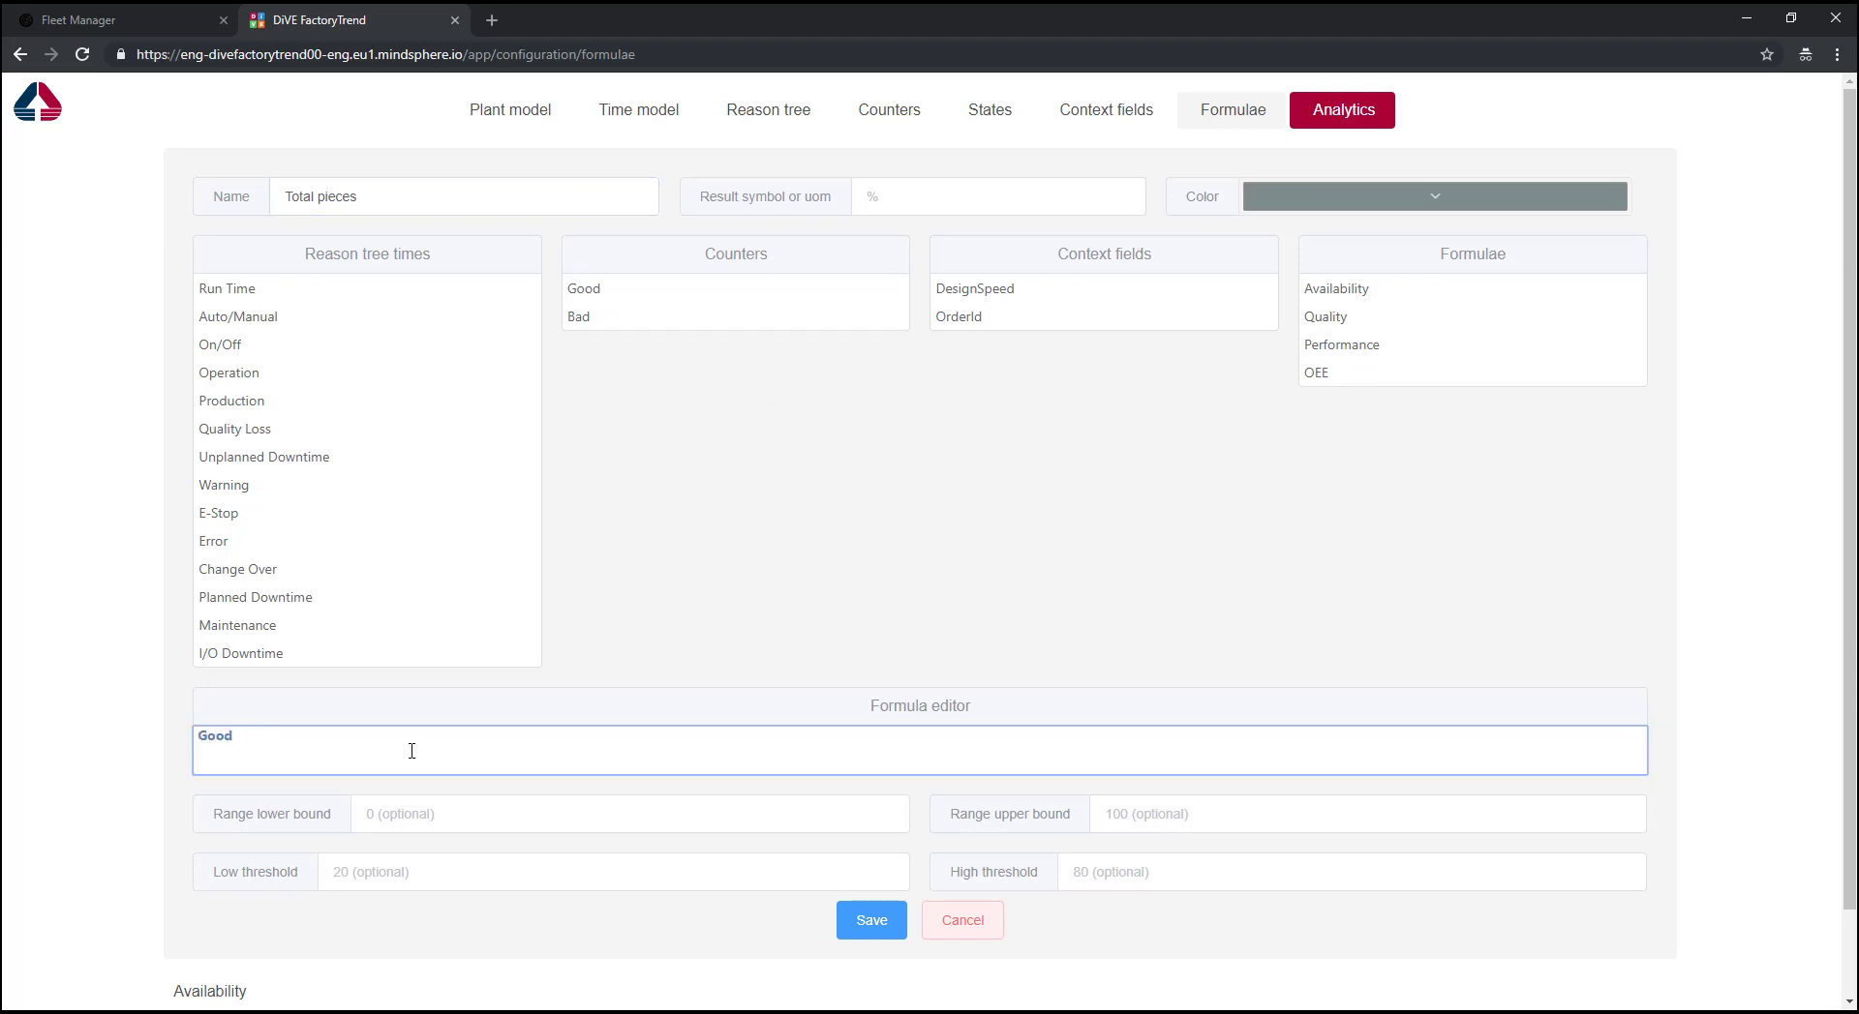
{"action": "left_click", "coordinate": [680, 316]}
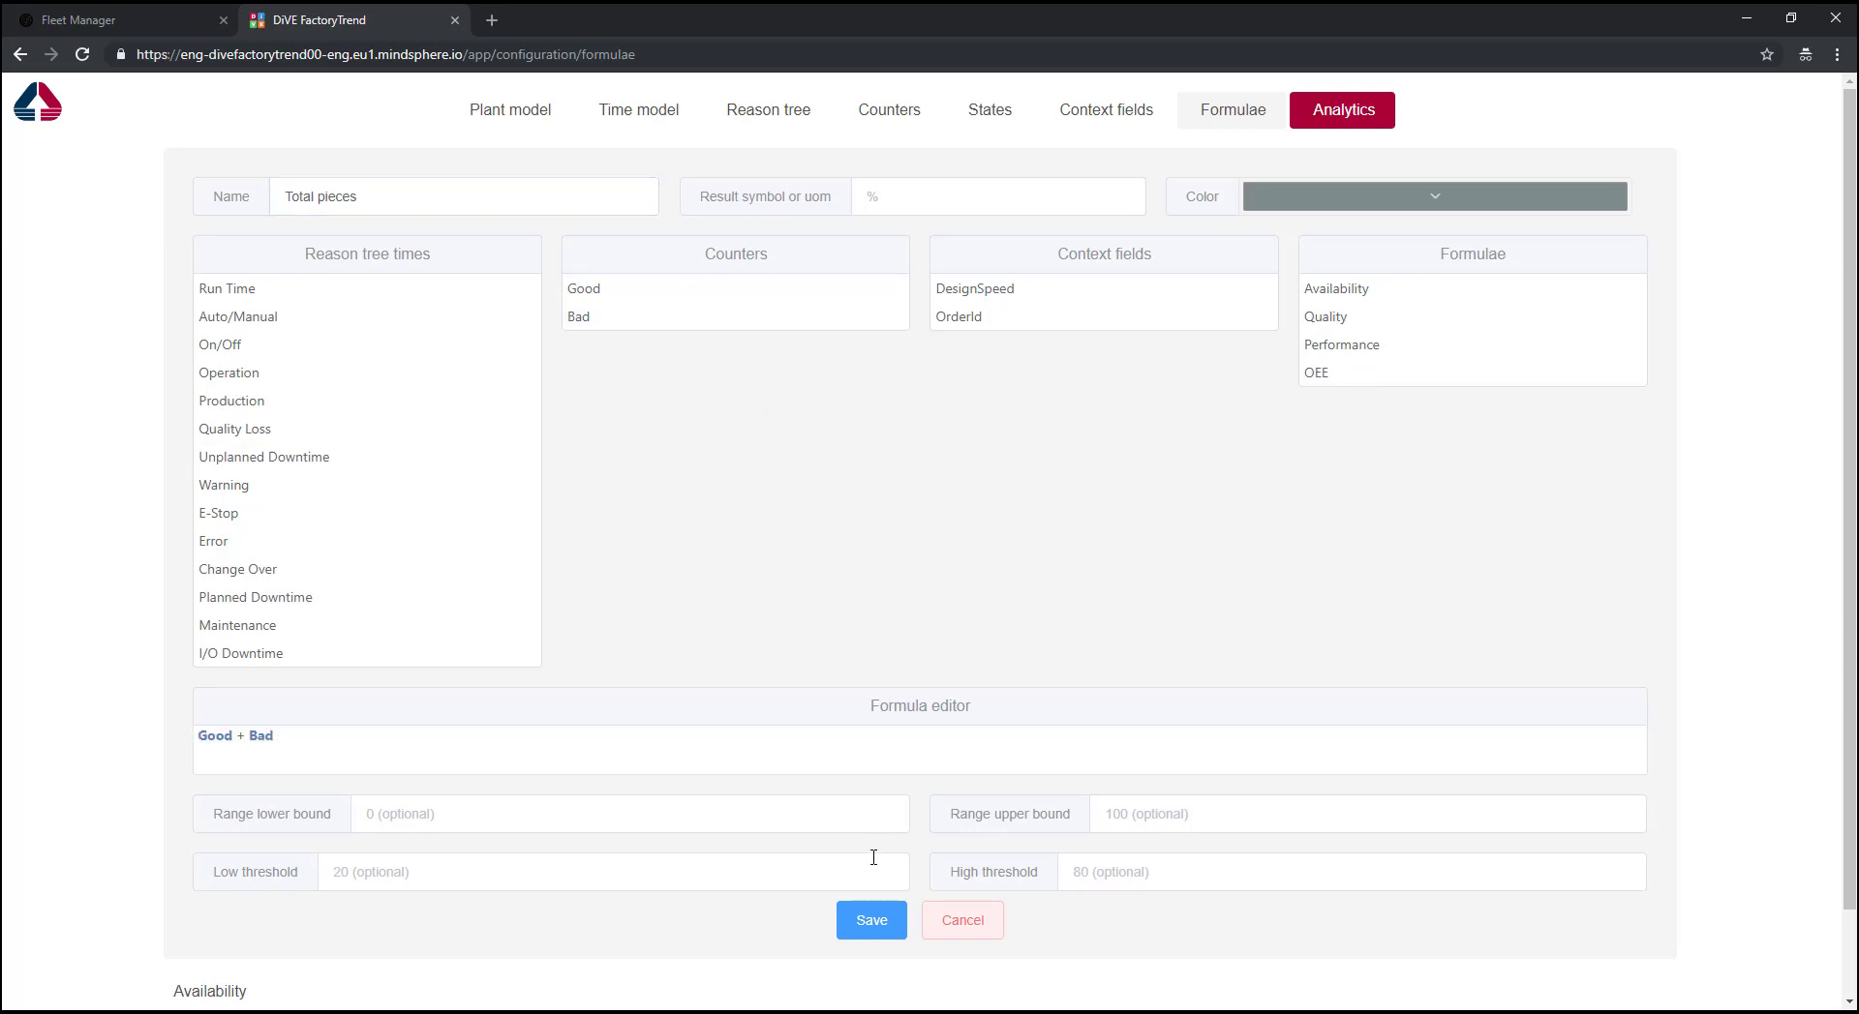
{"action": "left_click", "coordinate": [871, 919]}
{"action": "left_click", "coordinate": [1348, 115]}
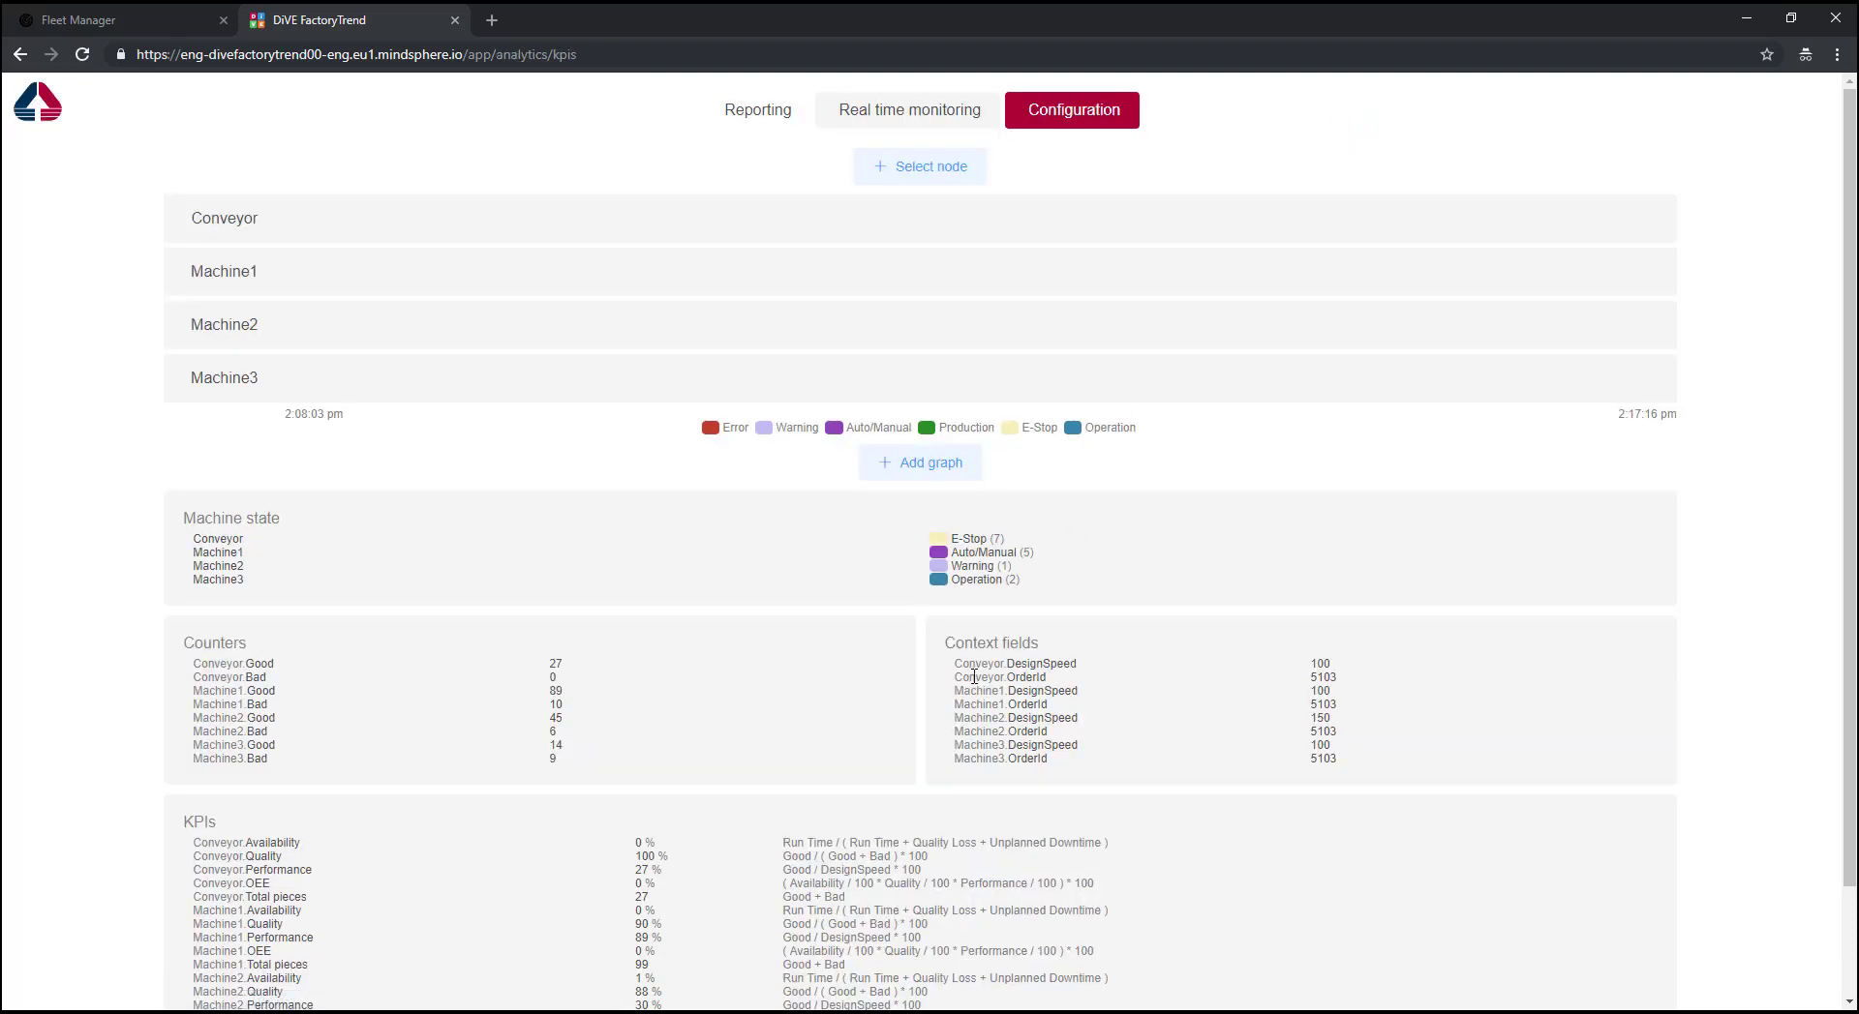
{"action": "scroll", "coordinate": [384, 671], "scroll_direction": "down", "scroll_amount": 3}
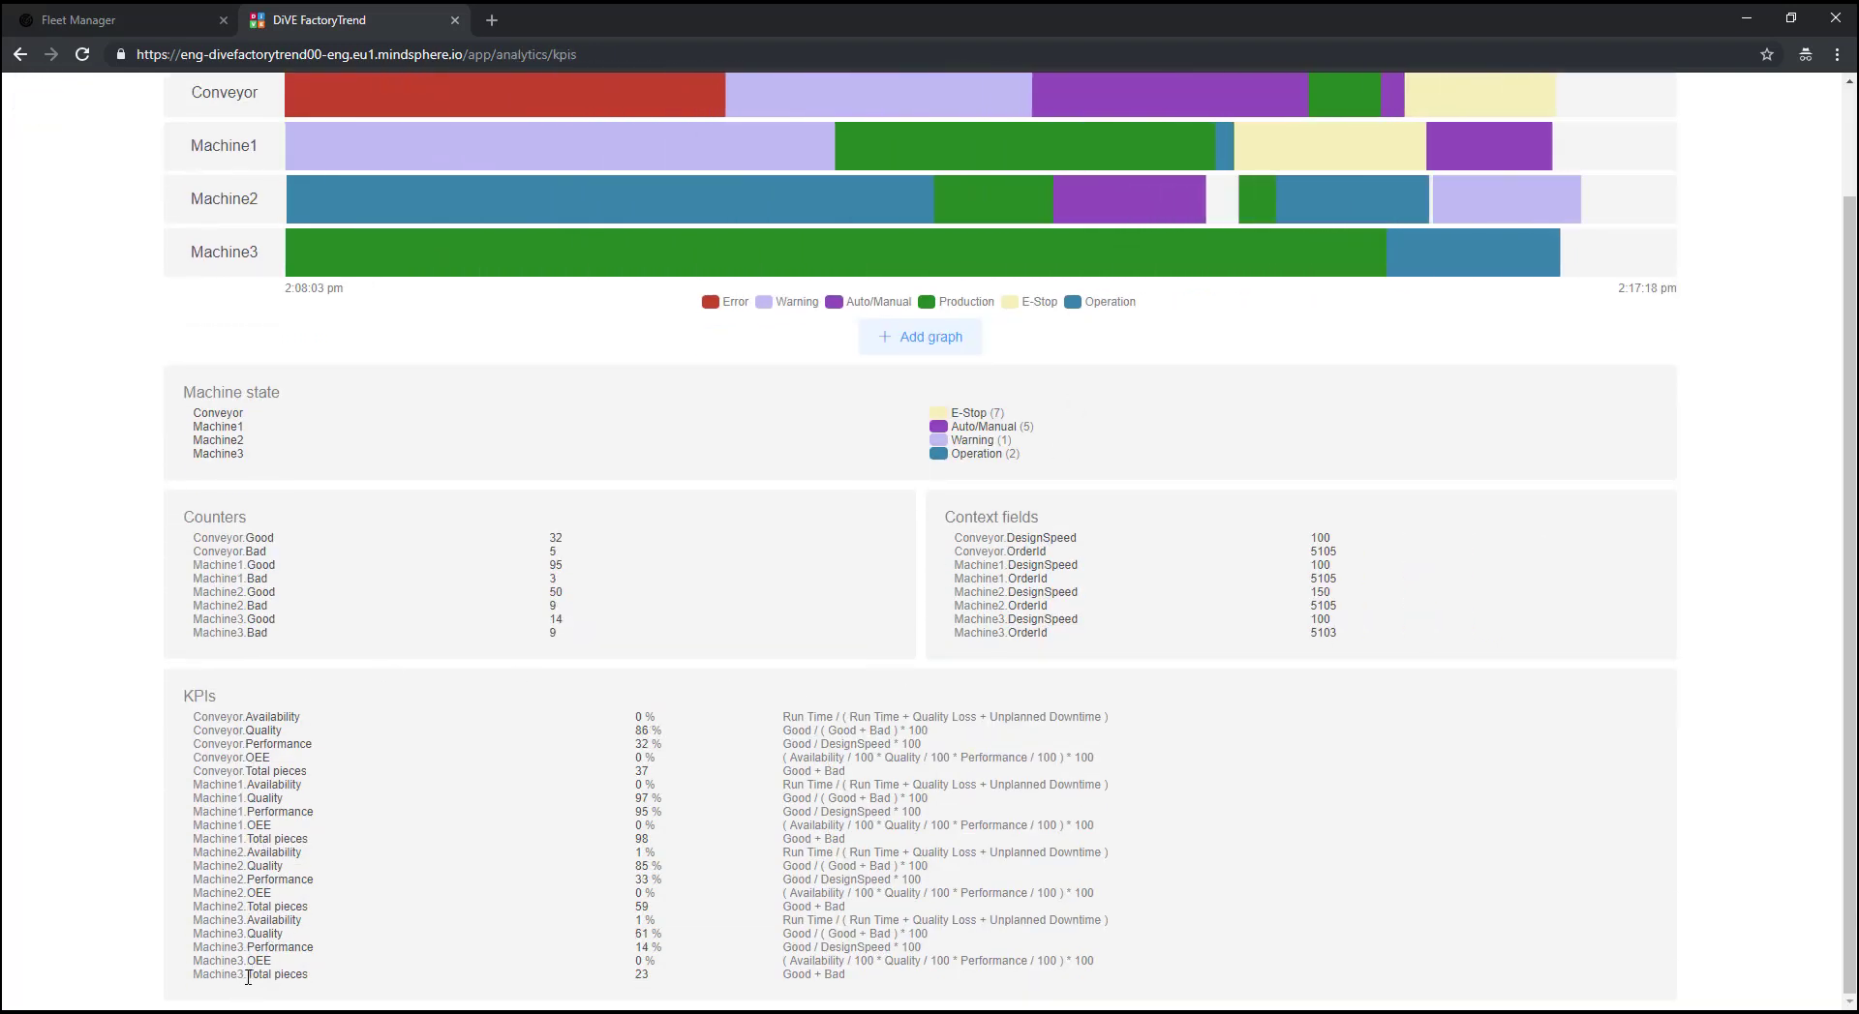
{"action": "mouse_move", "coordinate": [656, 948]}
{"action": "left_mouse_down"}
{"action": "mouse_move", "coordinate": [968, 977]}
{"action": "mouse_move", "coordinate": [910, 984]}
{"action": "left_mouse_up"}
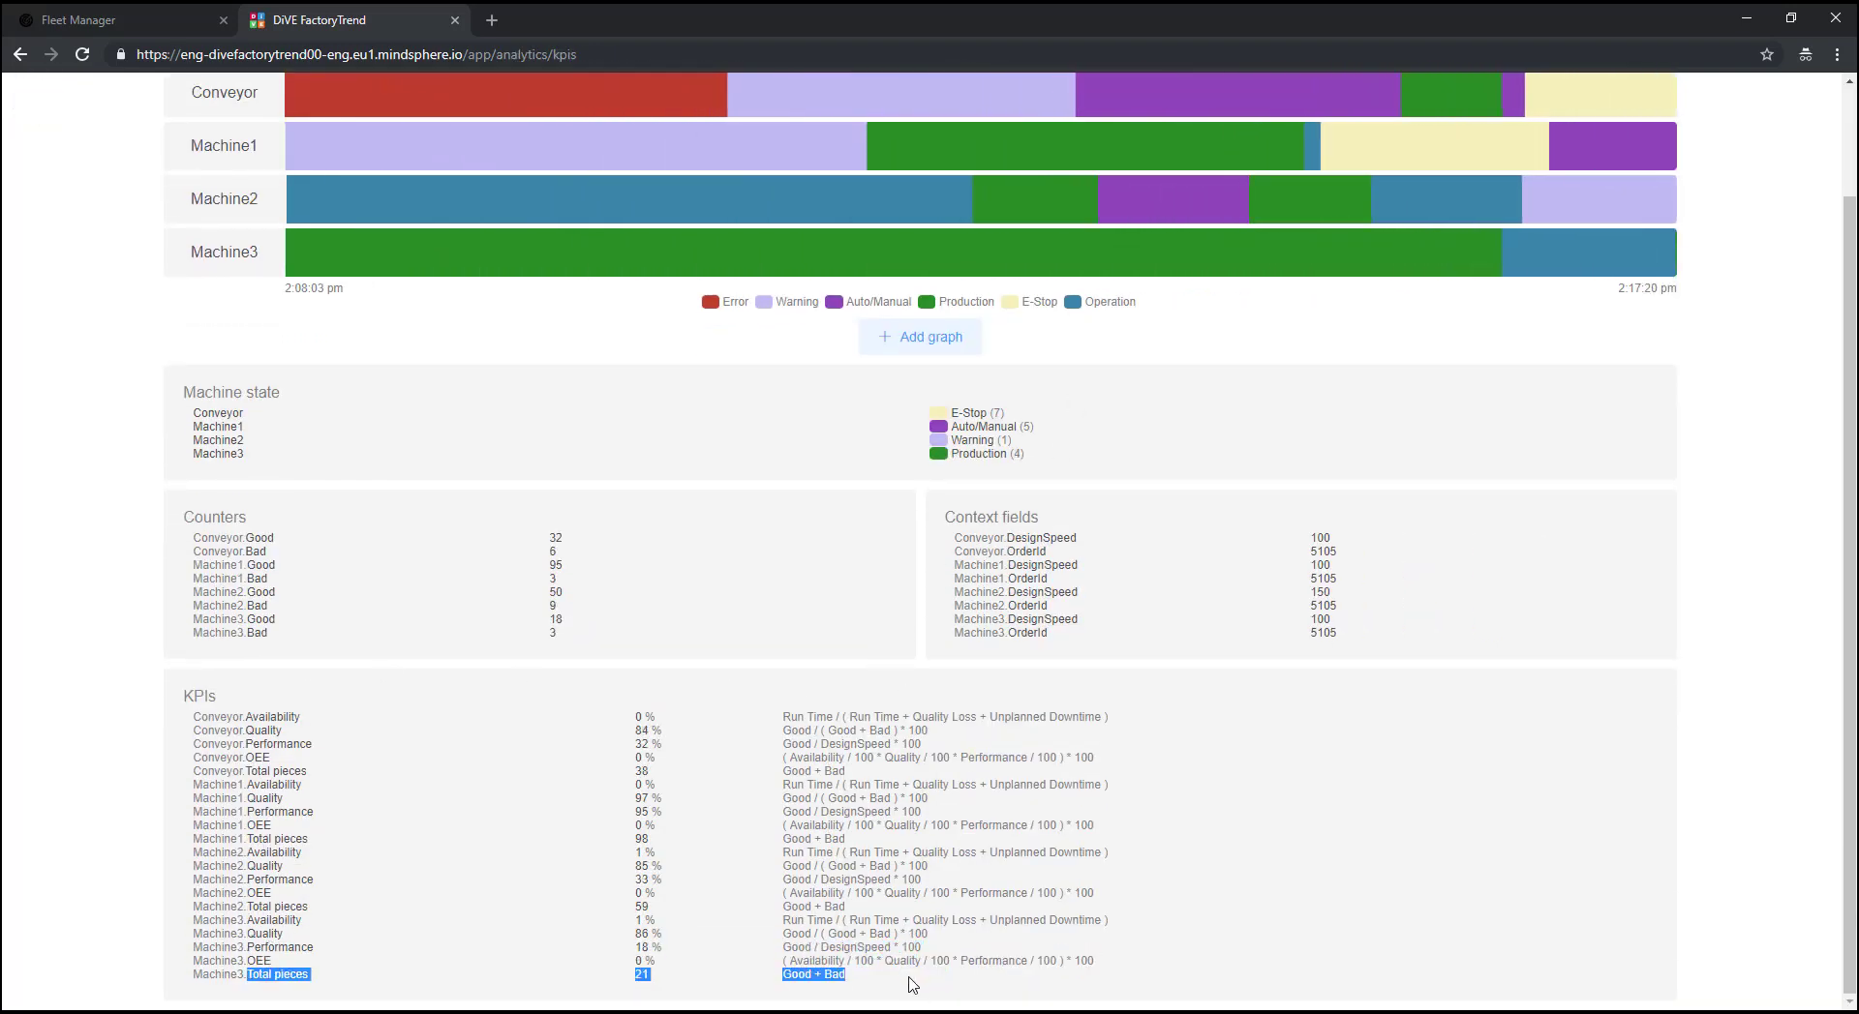